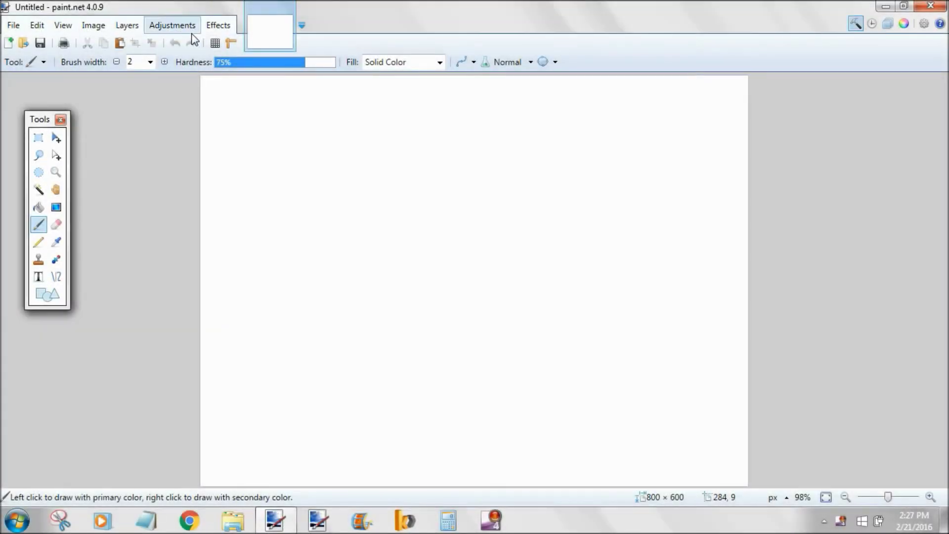
Step: Open the recent image Mona_Lisa,_by_Leonardo_da_Vinci,_from_C2RMF_Repaired.jpg
left_click(13, 26)
mouse_move(37, 26)
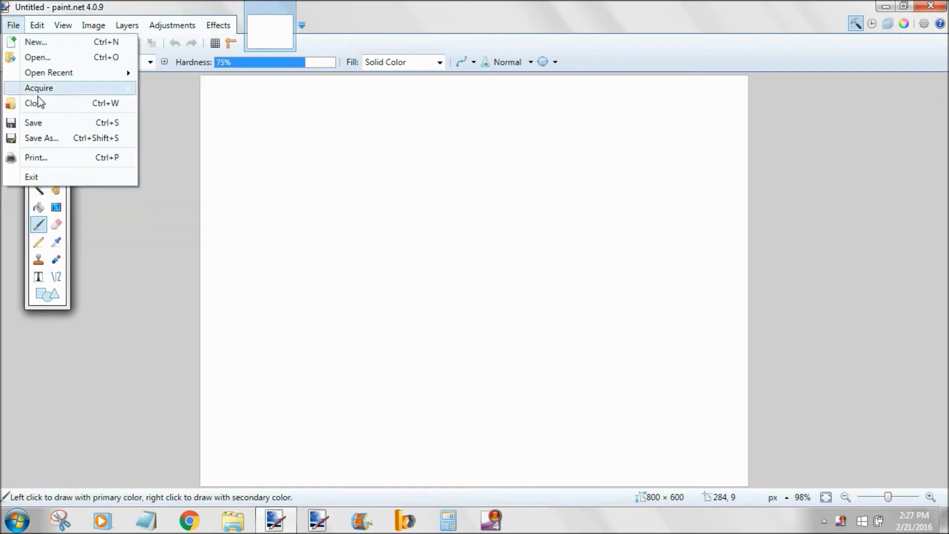
mouse_move(39, 78)
left_click(160, 135)
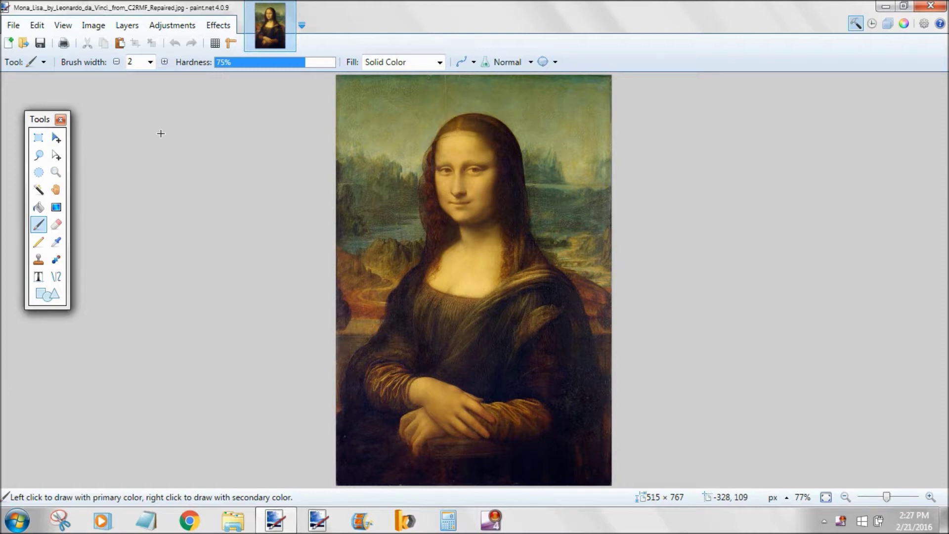
Step: Open the recent image Taylor,_Elizabeth_posed.jpg alongside the Mona Lisa
left_click(12, 28)
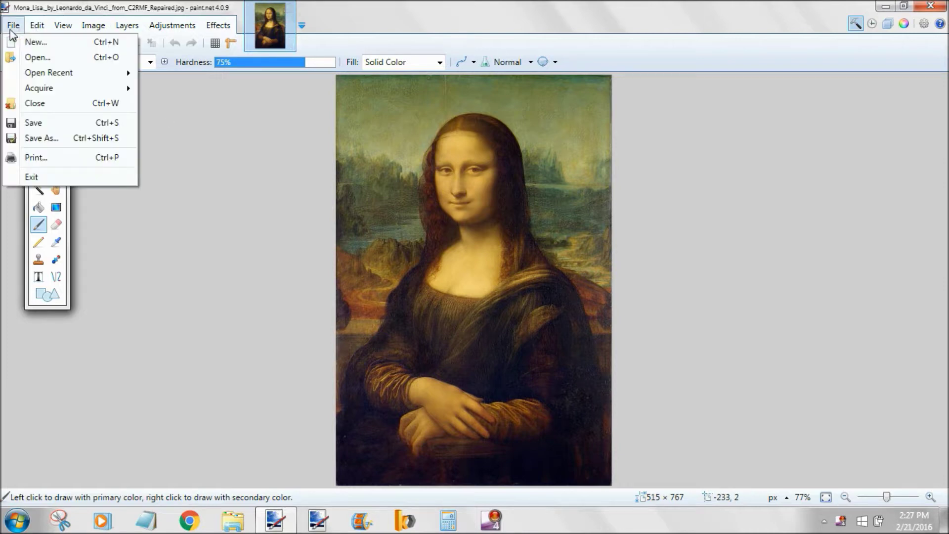
mouse_move(64, 74)
left_click(201, 148)
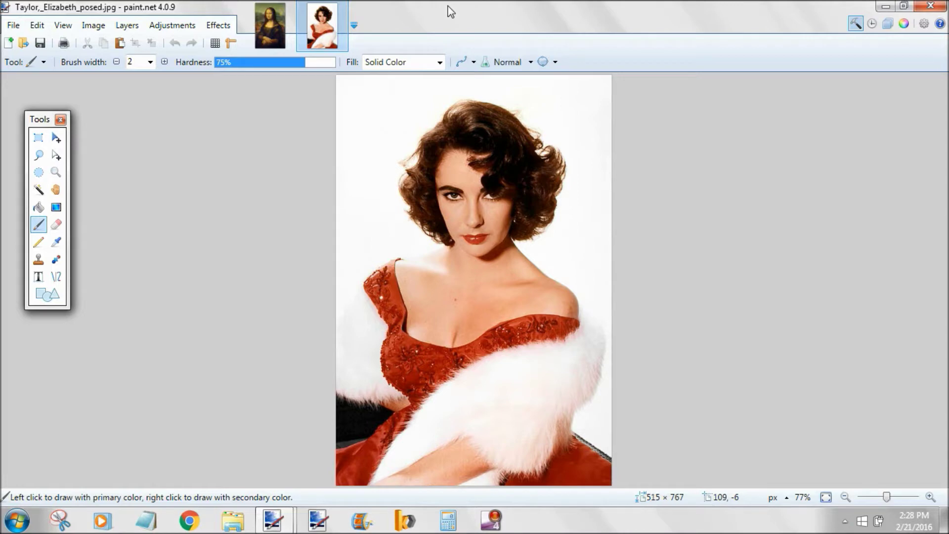
Step: Compare the two open images, select the whole Elizabeth Taylor picture and copy it to the clipboard as the morph target
left_click(271, 30)
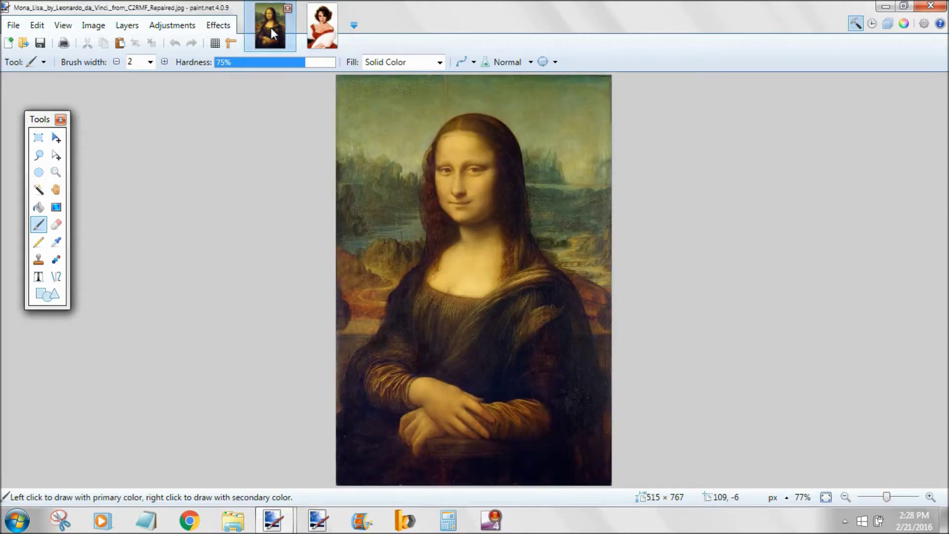
left_click(330, 43)
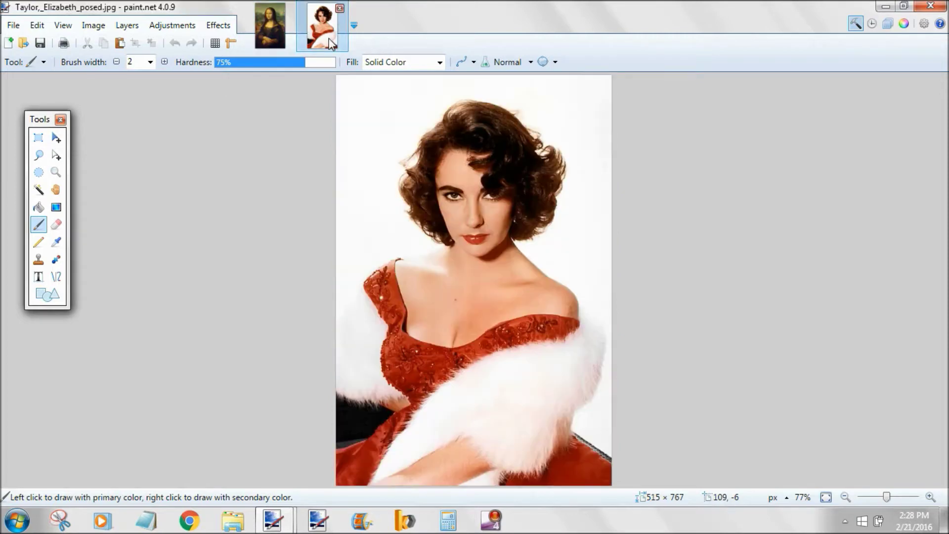
left_click(269, 33)
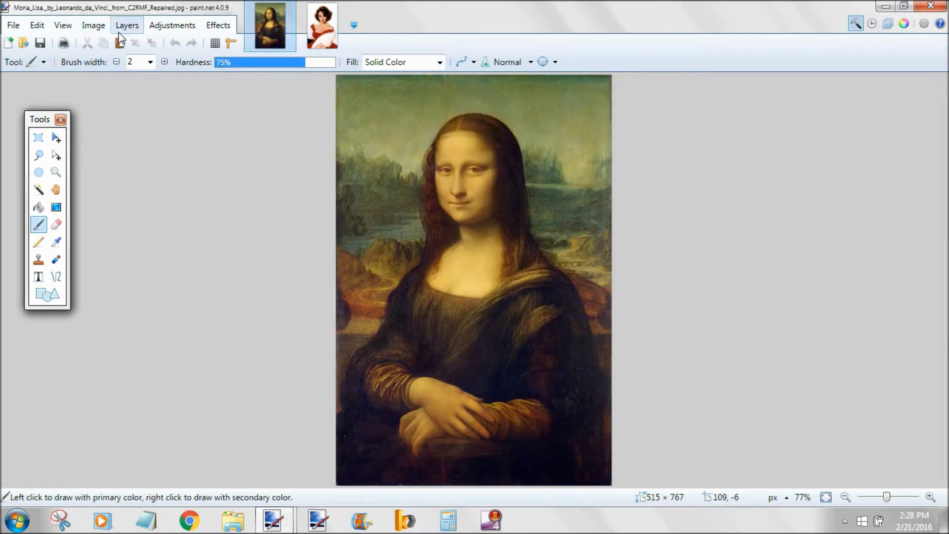
left_click(326, 43)
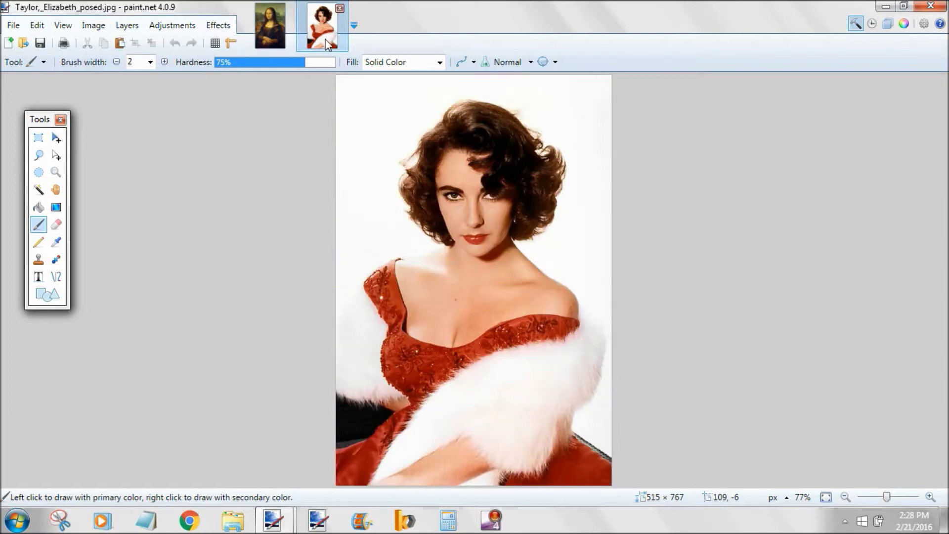
left_click(39, 25)
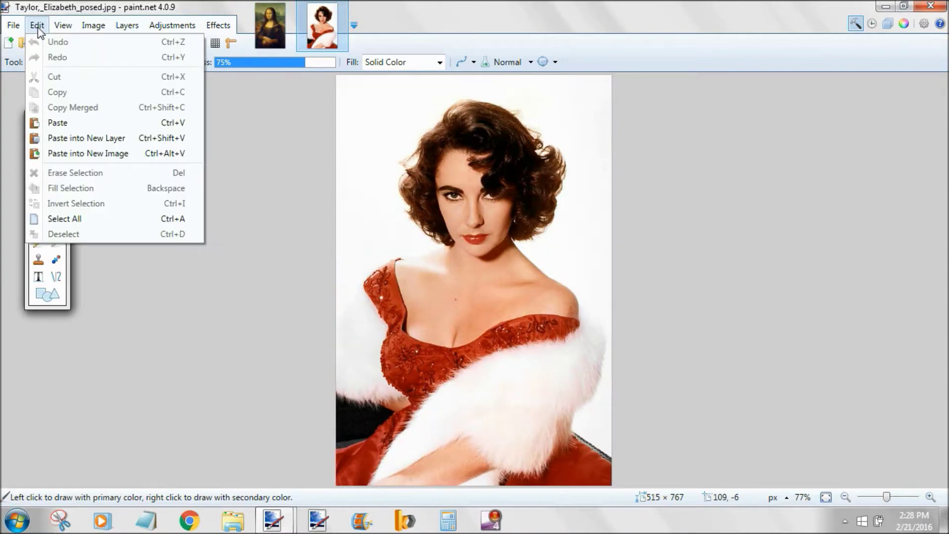
left_click(75, 219)
left_click(102, 43)
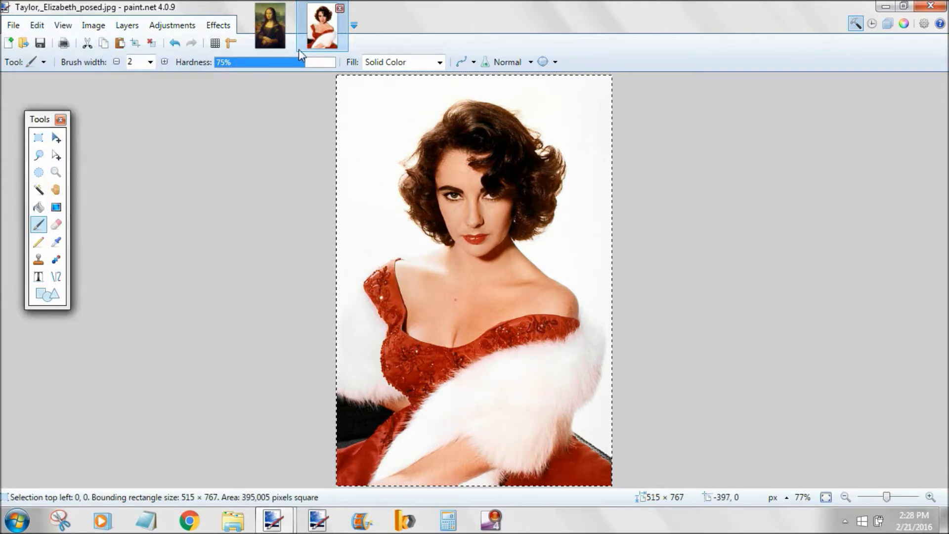
Step: Switch to the Mona Lisa image and launch the TR's Morpher render effect on it
left_click(275, 41)
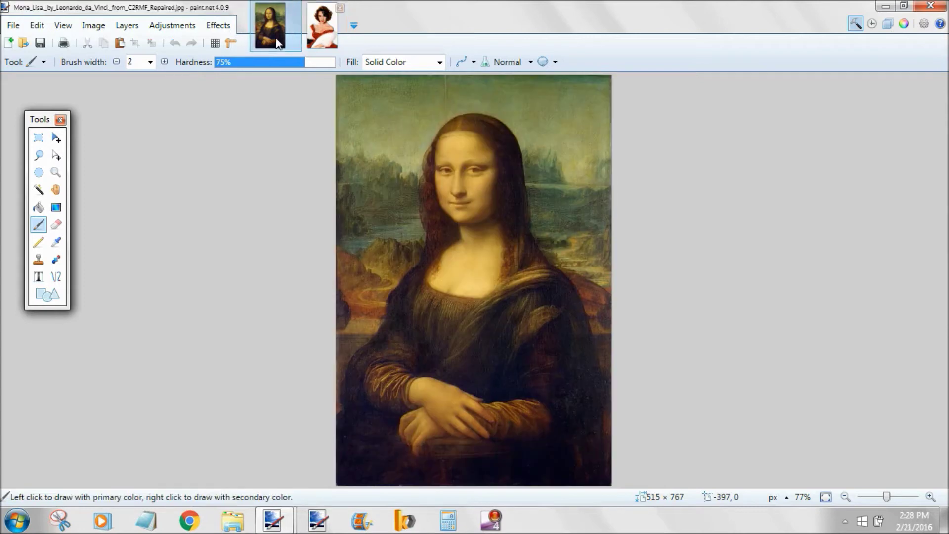
left_click(217, 26)
mouse_move(266, 211)
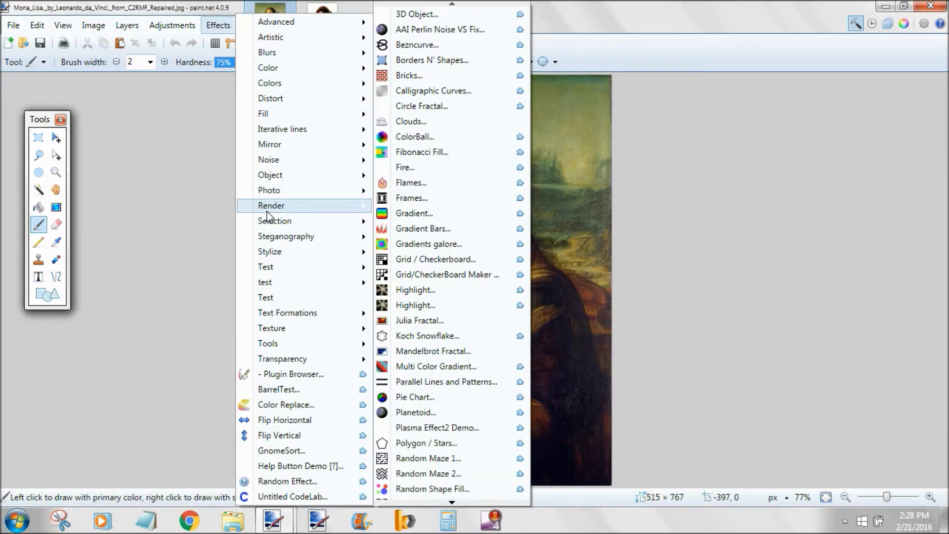
mouse_move(452, 502)
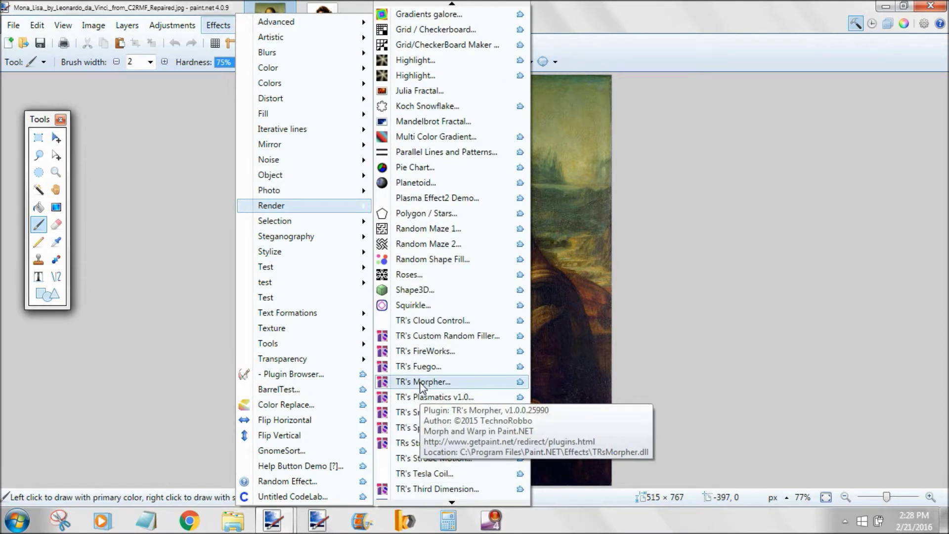
left_click(420, 382)
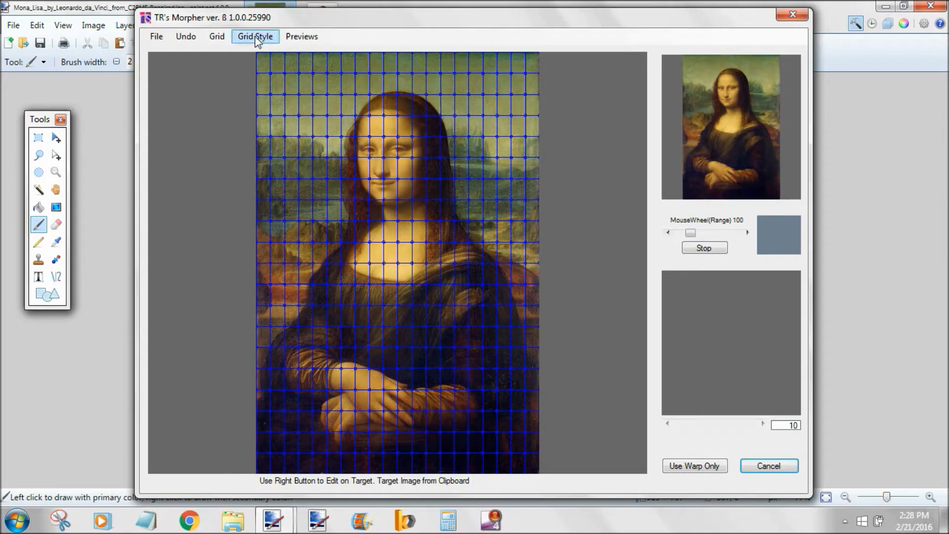
Step: Try two successively finer densities for the morph grid
left_click(217, 36)
left_click(235, 69)
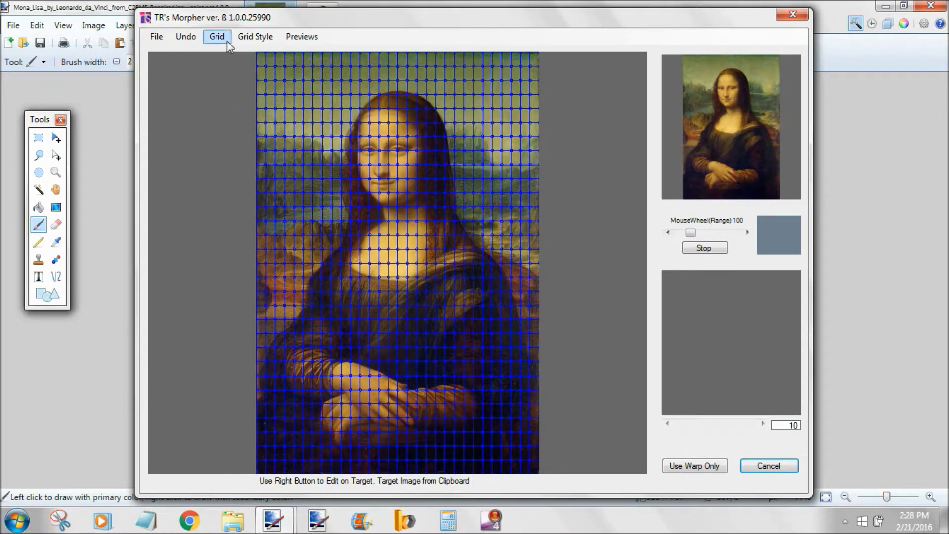
left_click(226, 41)
left_click(231, 86)
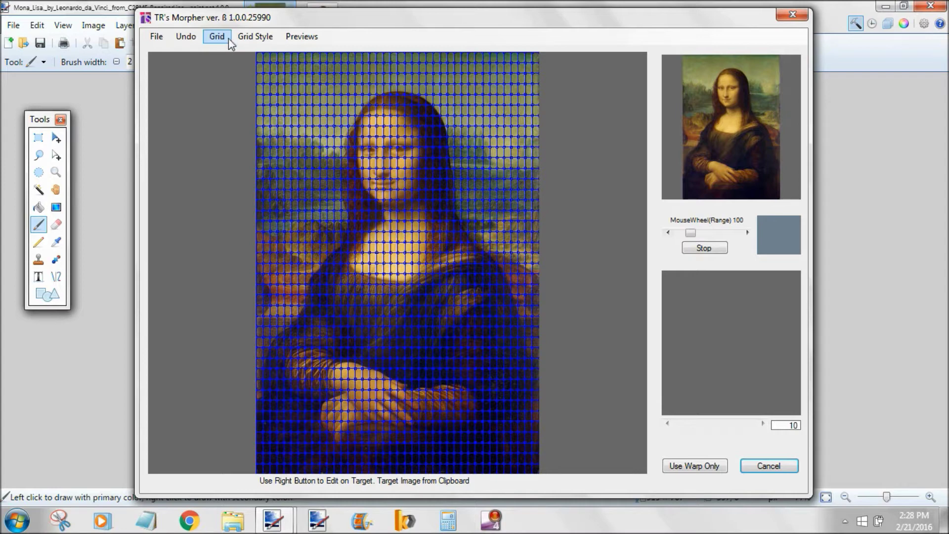
Step: Try the Solid Red grid style, switching the grid to White 50%
left_click(254, 36)
left_click(336, 53)
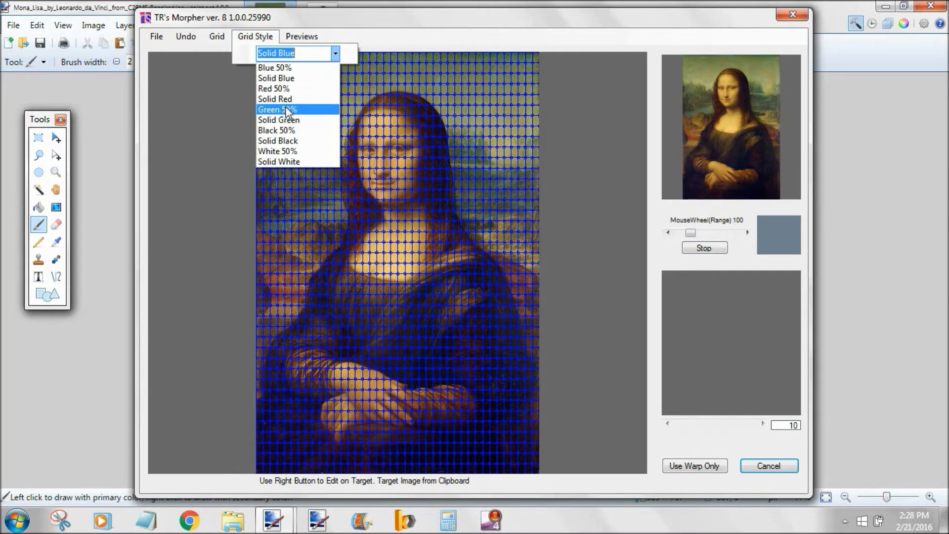
left_click(285, 99)
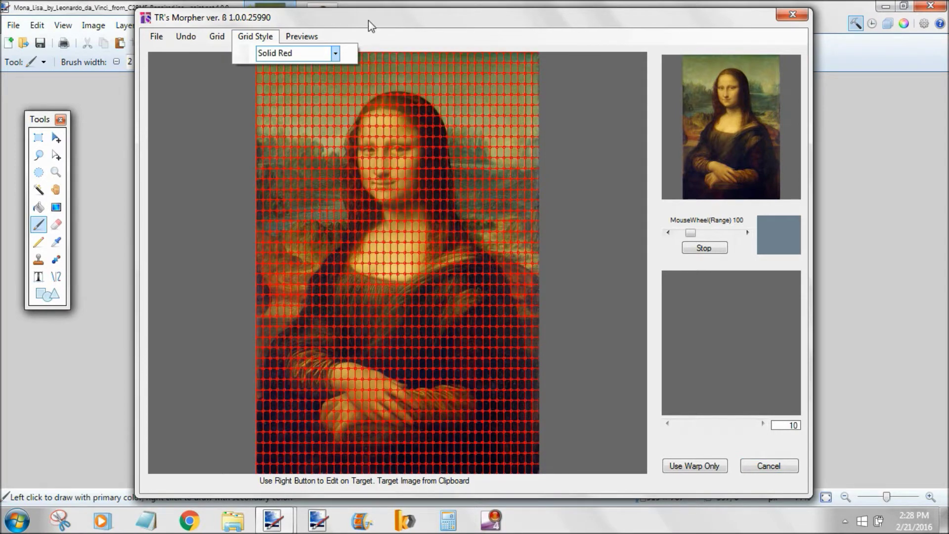
left_click(334, 58)
left_click(289, 151)
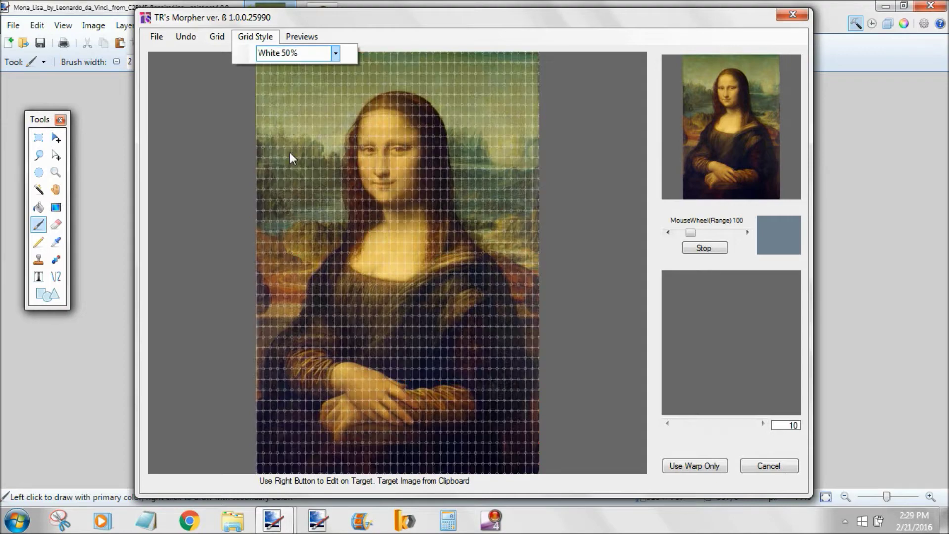
Step: Return the morph grid to its coarse density and undo a small trial move of a grid point near the mouth
left_click(216, 36)
left_click(217, 37)
left_click(242, 49)
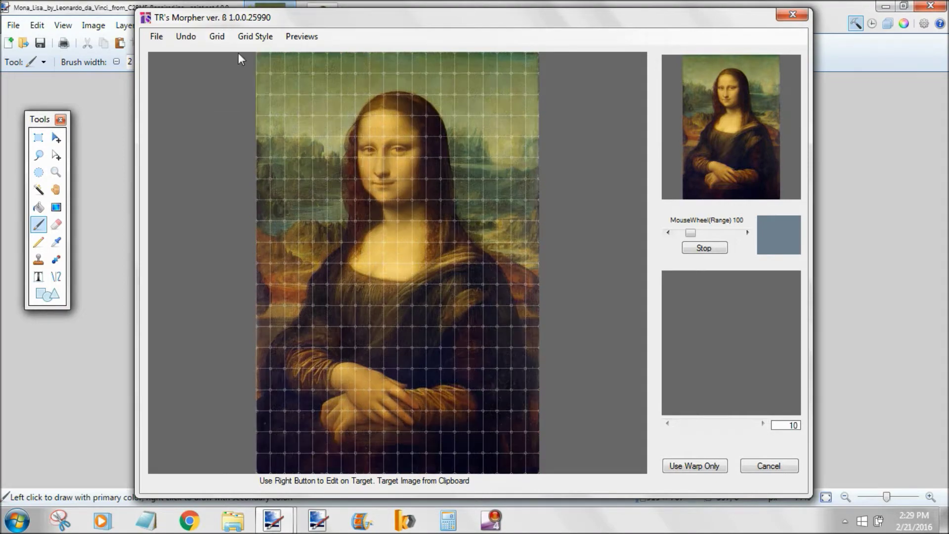
mouse_move(383, 179)
left_mouse_down()
mouse_move(447, 232)
mouse_move(345, 178)
mouse_move(354, 203)
mouse_move(376, 181)
left_mouse_up()
left_click(199, 42)
Step: Examine the warp and morph preview modes, the grid and PNG export options and the frame counts, keeping 10 Frames
left_click(300, 38)
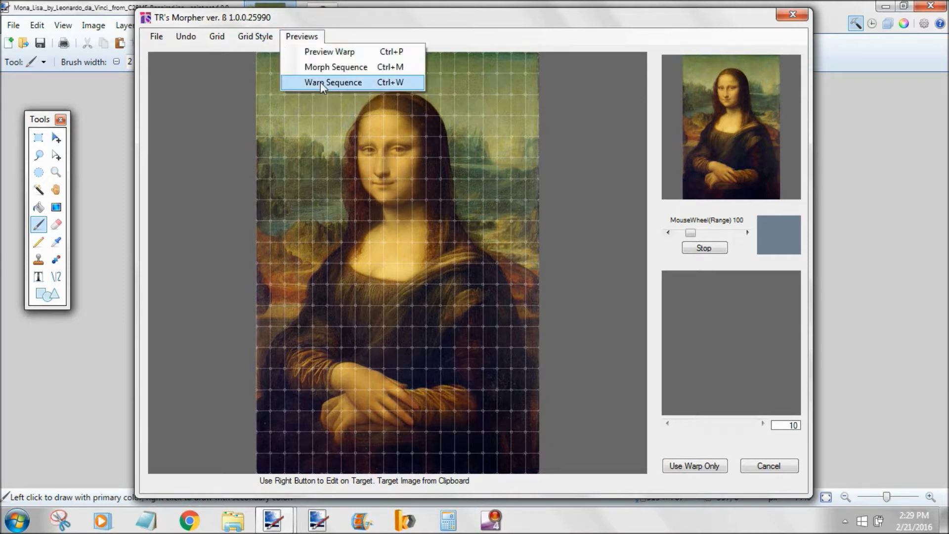
left_click(372, 24)
left_click(156, 36)
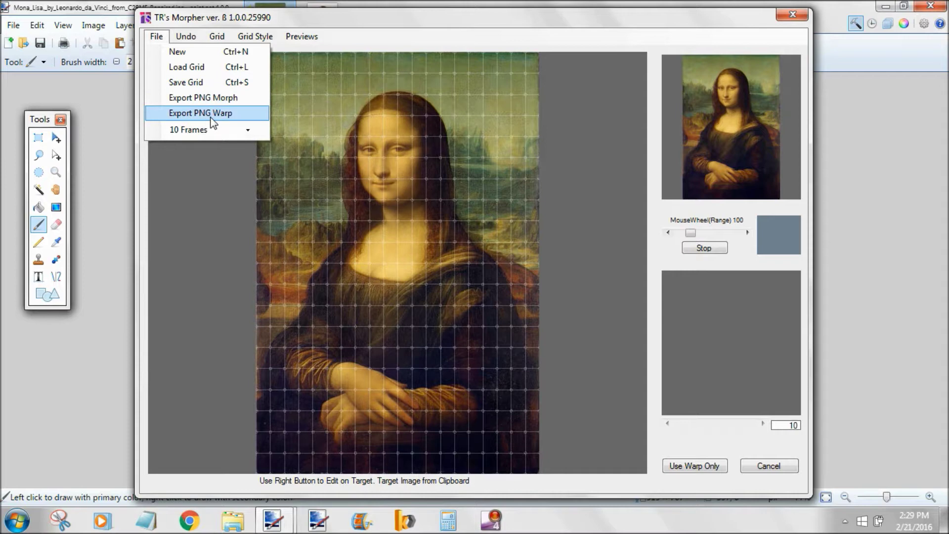
left_click(248, 131)
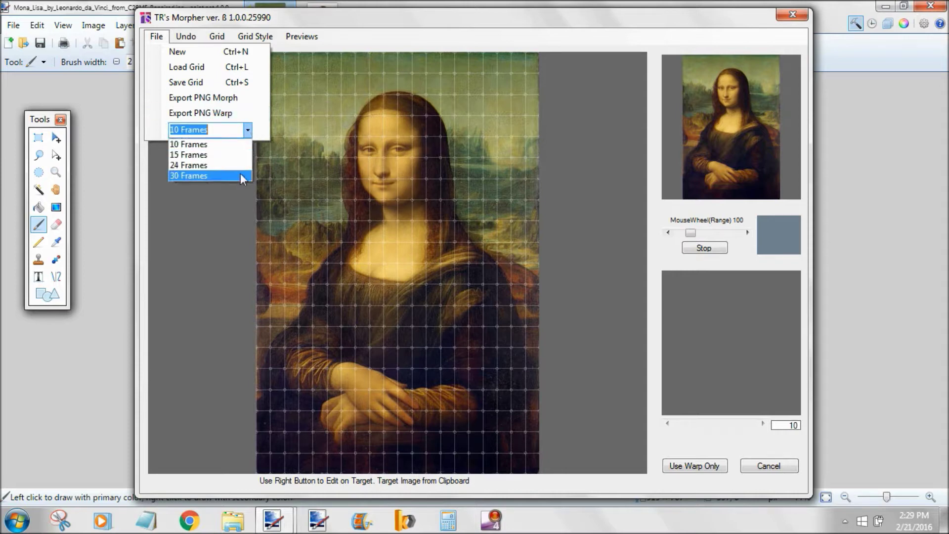
left_click(239, 147)
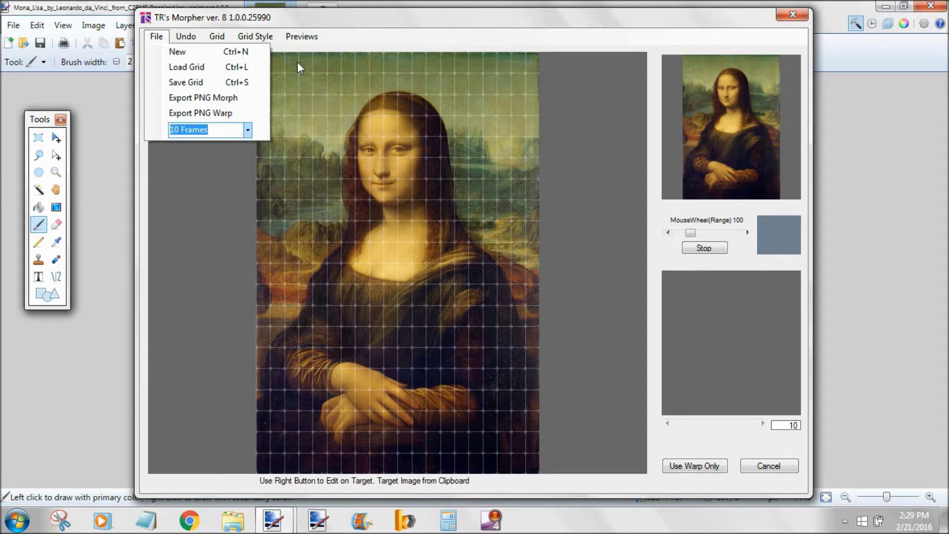
key("Escape")
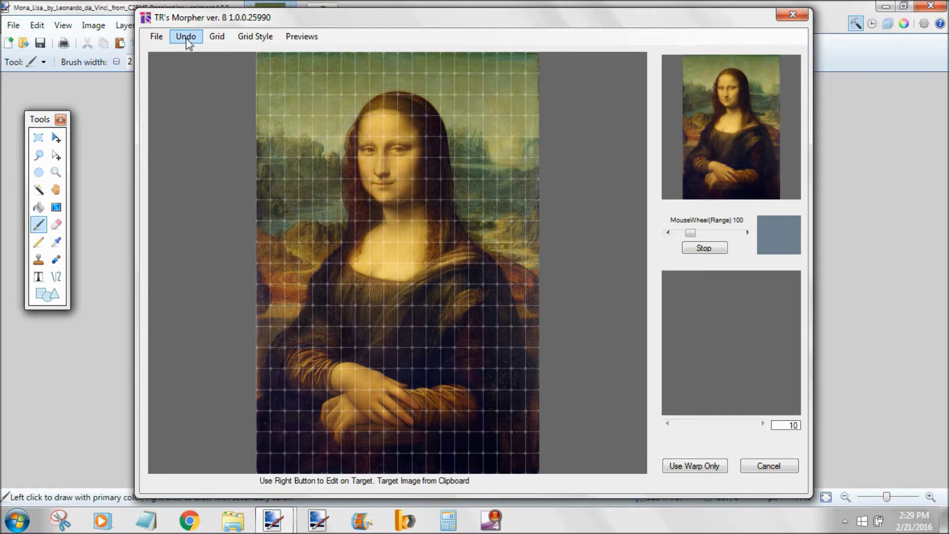
left_click(157, 37)
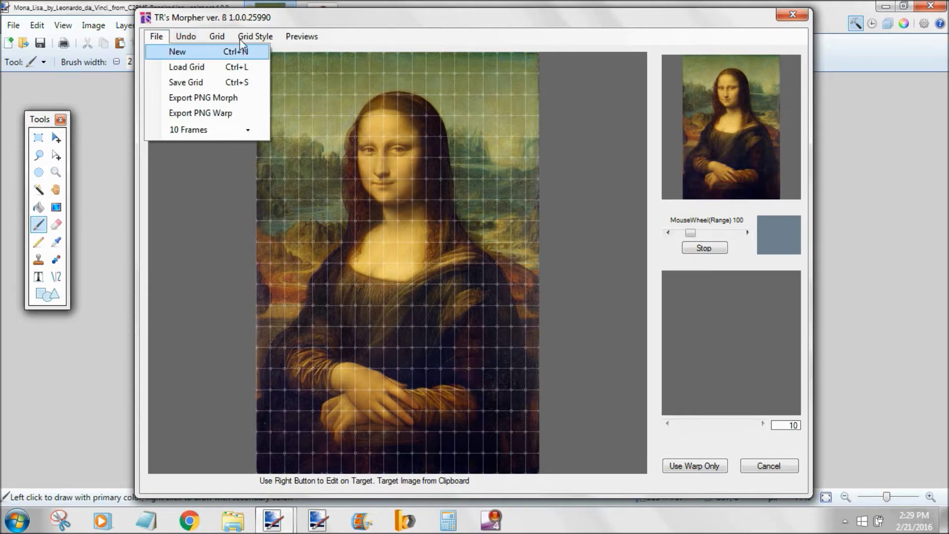
left_click(353, 20)
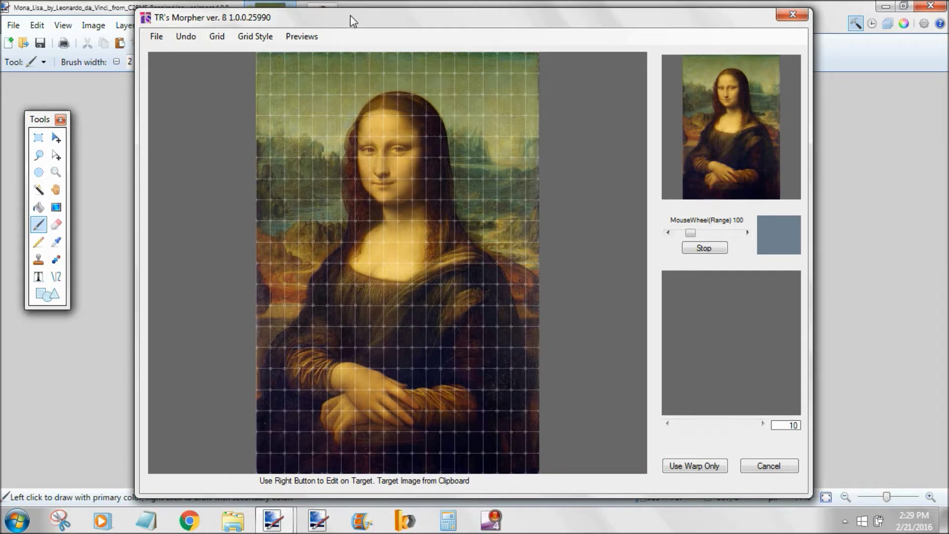
Step: Set the morph grid style to Solid Blue
left_click(260, 41)
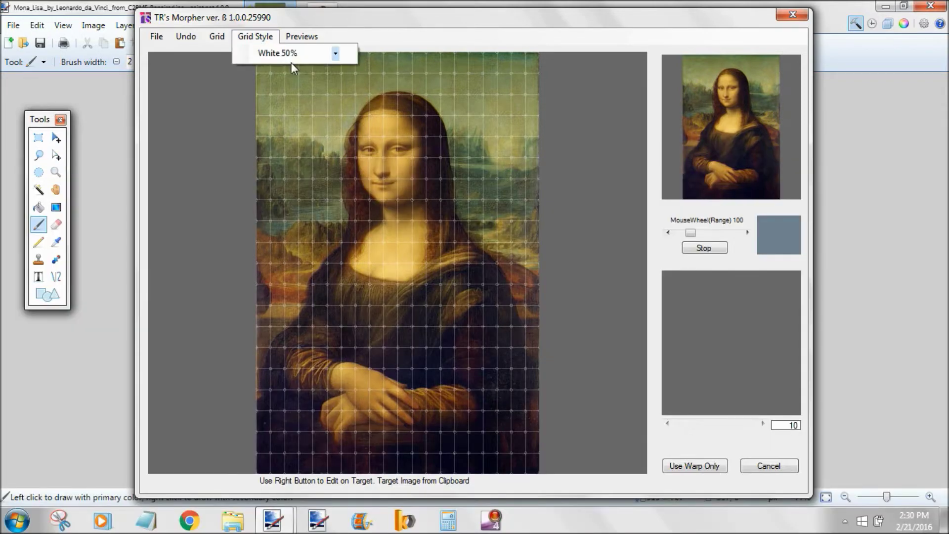
left_click(334, 55)
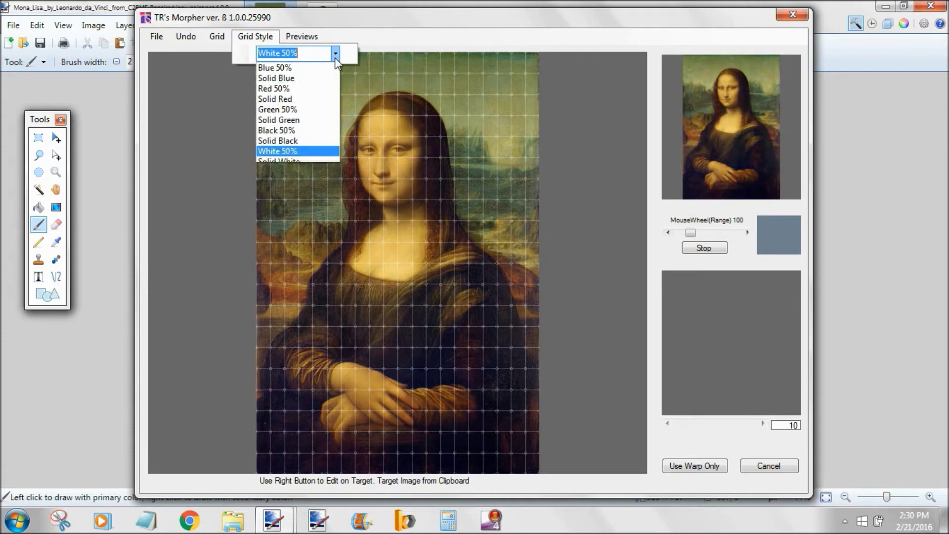
left_click(286, 79)
left_click(384, 33)
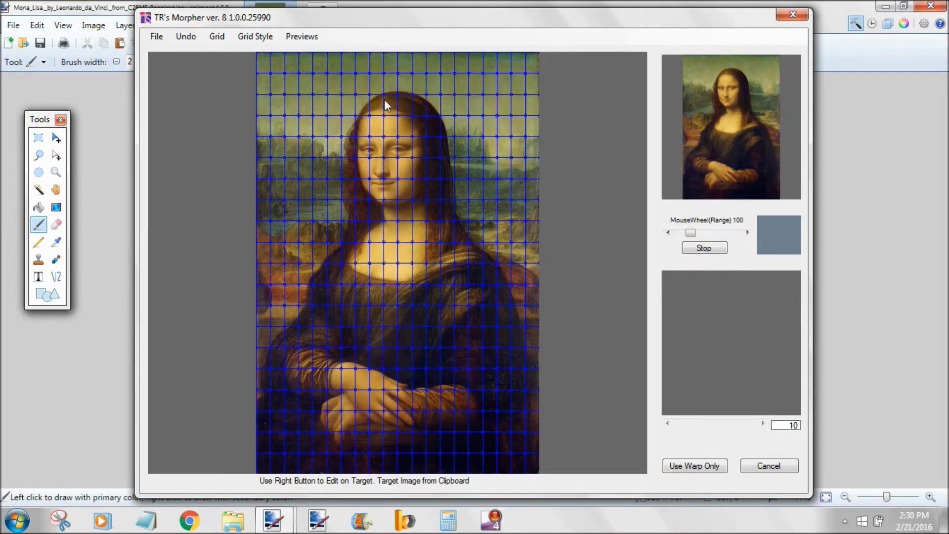
Step: Warp the grid freehand across the Mona Lisa's head, arms and background, enlarging the range to 230, and update the warp preview
scroll(356, 153, "up", 6)
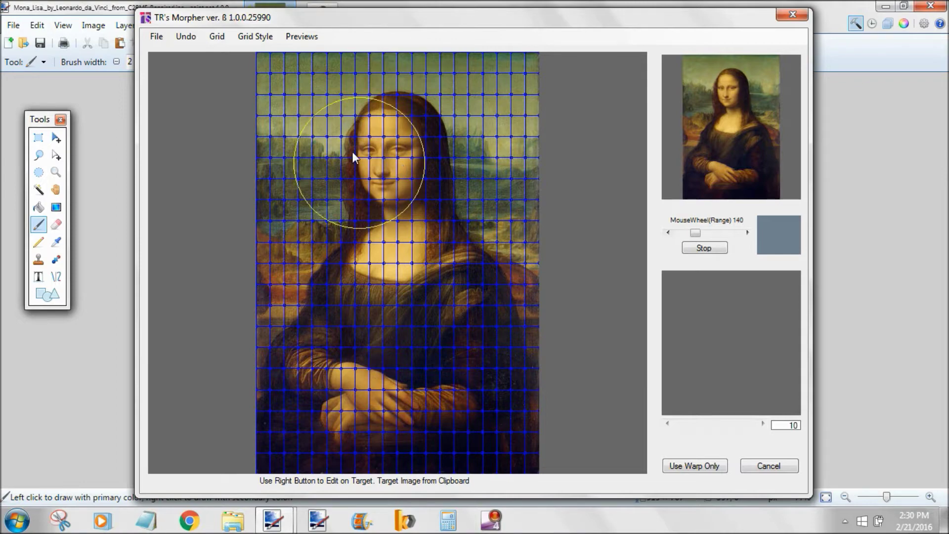
left_click_drag(313, 121, 413, 174)
left_click_drag(488, 157, 425, 229)
left_click_drag(486, 121, 444, 200)
left_click_drag(298, 407, 366, 349)
left_click_drag(454, 390, 423, 299)
left_click_drag(487, 402, 424, 378)
left_click_drag(517, 328, 482, 324)
left_click_drag(272, 210, 296, 228)
scroll(336, 228, "down", 2)
scroll(336, 228, "up", 2)
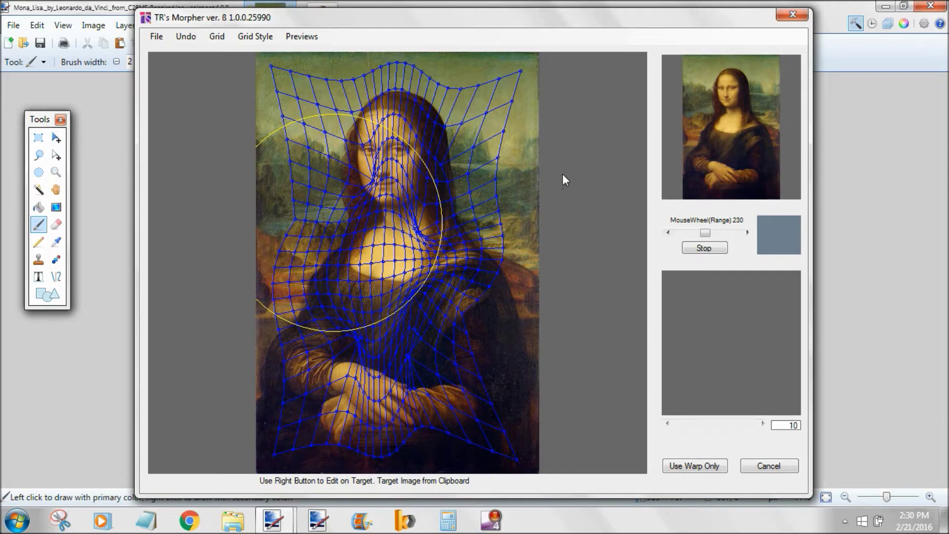
left_click(736, 132)
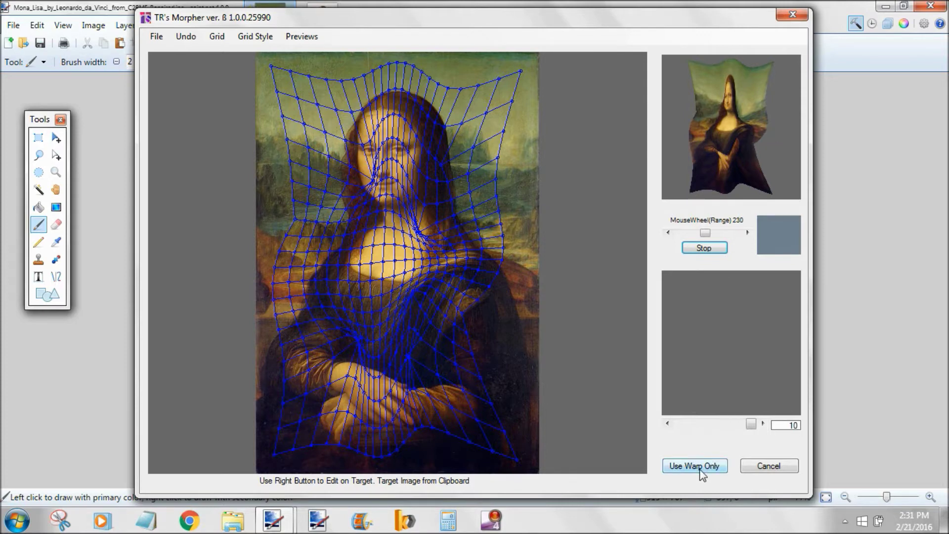
Step: Move the morpher window aside and undo the most recent grid deformations over the lower half of the painting
left_click_drag(547, 31, 496, 22)
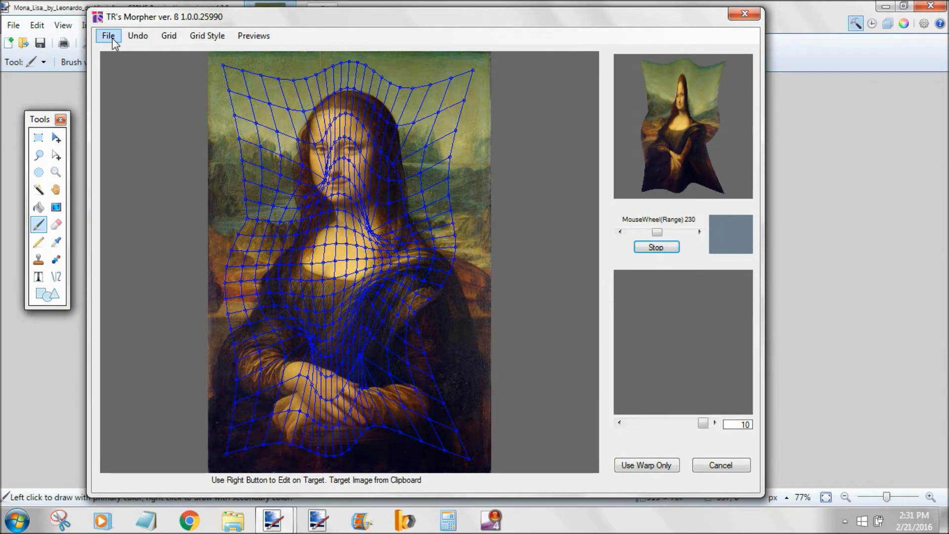
left_click(150, 35)
left_click(150, 36)
left_click(150, 35)
left_click(149, 36)
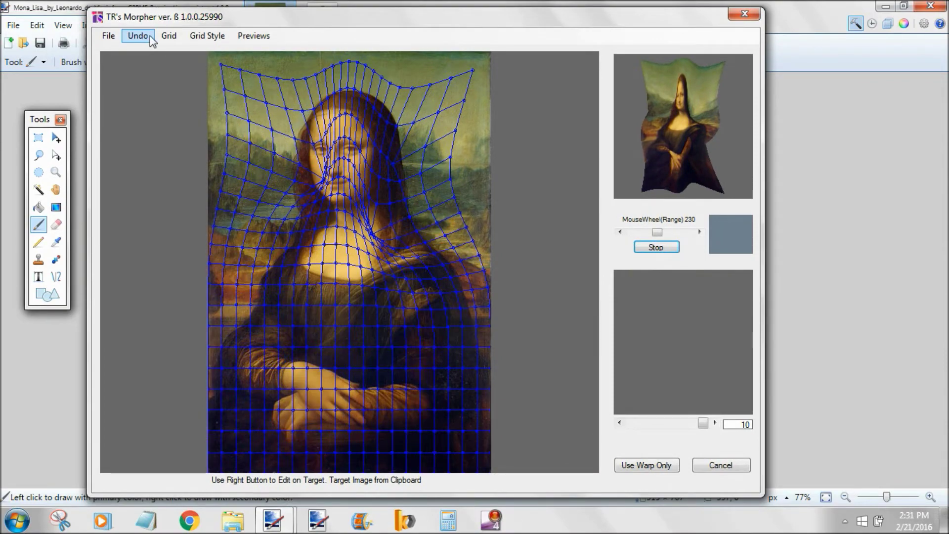
Step: Undo the remaining grid deformations and warp the grid freehand over the background, the arms and the painting's lower right corner
left_click(150, 36)
left_click(149, 36)
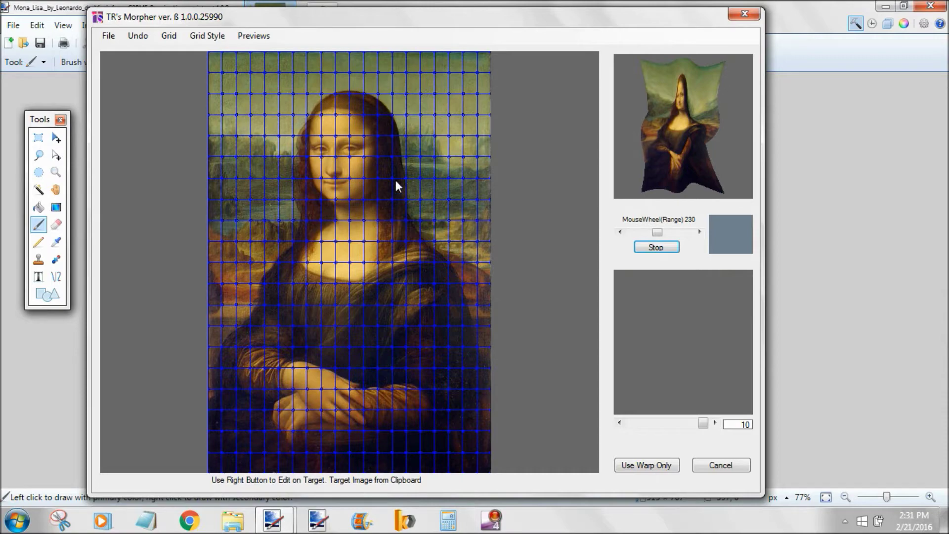
left_click_drag(419, 94, 392, 145)
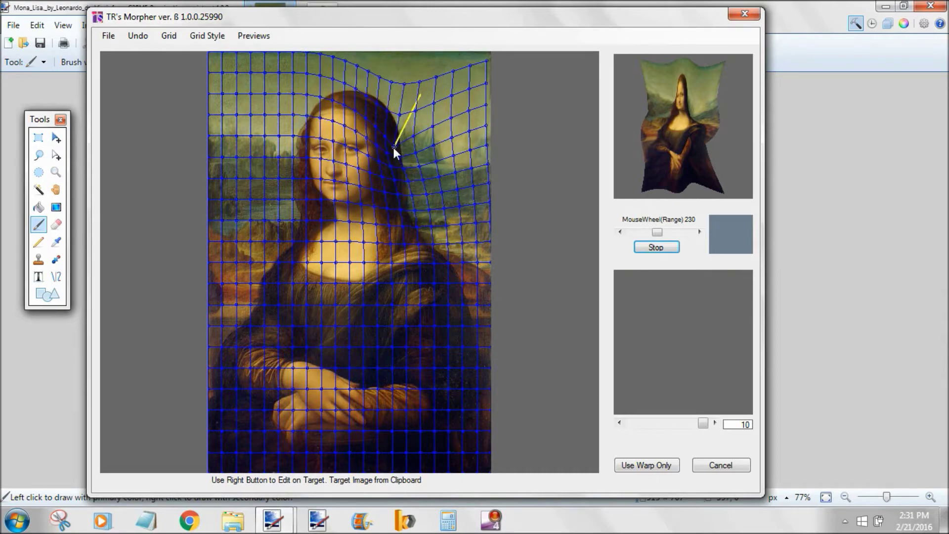
left_click_drag(252, 137, 292, 217)
left_click_drag(300, 426, 346, 388)
left_click_drag(420, 412, 414, 378)
left_click_drag(488, 470, 362, 195)
Step: Generate the warp sequence preview and scrub through its frames
left_click(254, 35)
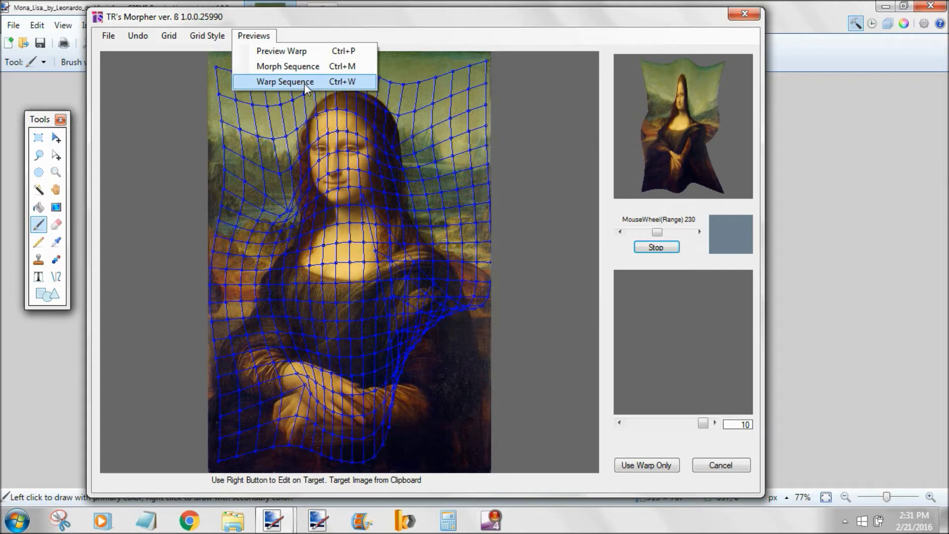
left_click(305, 88)
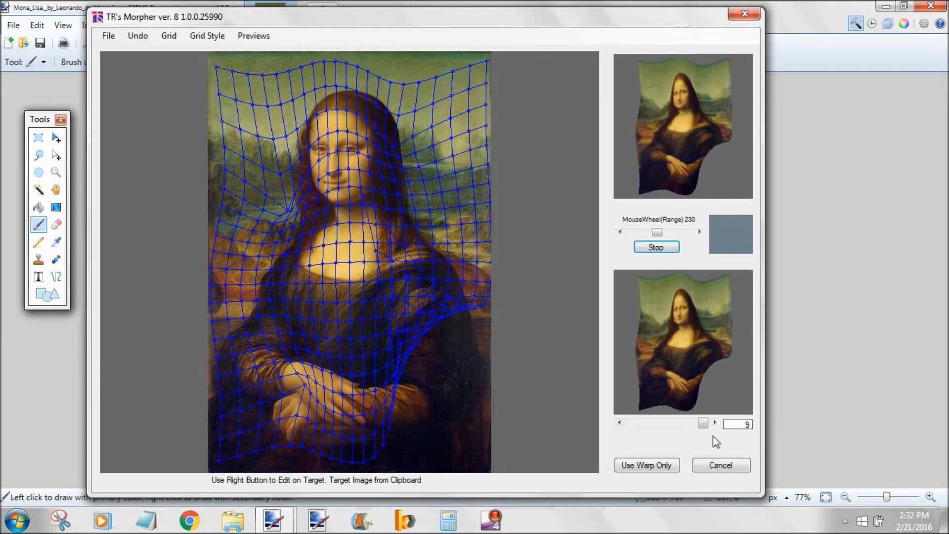
mouse_move(700, 426)
left_mouse_down()
mouse_move(624, 426)
mouse_move(713, 435)
mouse_move(641, 430)
mouse_move(675, 436)
mouse_move(630, 428)
mouse_move(718, 430)
mouse_move(601, 417)
mouse_move(704, 423)
left_mouse_up()
Step: Start a new undistorted grid, compare the source with the target image and reduce the deformation range to 180
left_click(108, 36)
left_click(147, 51)
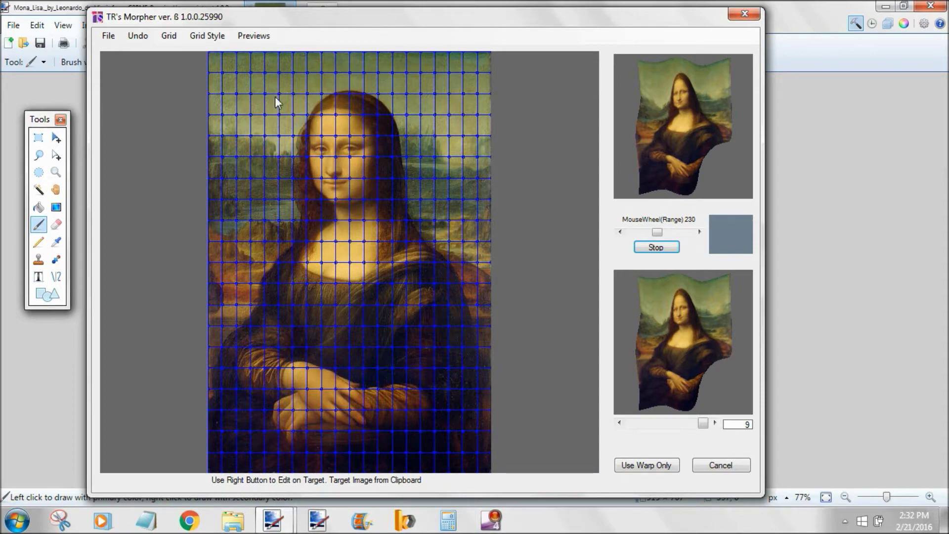
right_click(309, 120)
right_click(308, 120)
scroll(323, 163, "down", 6)
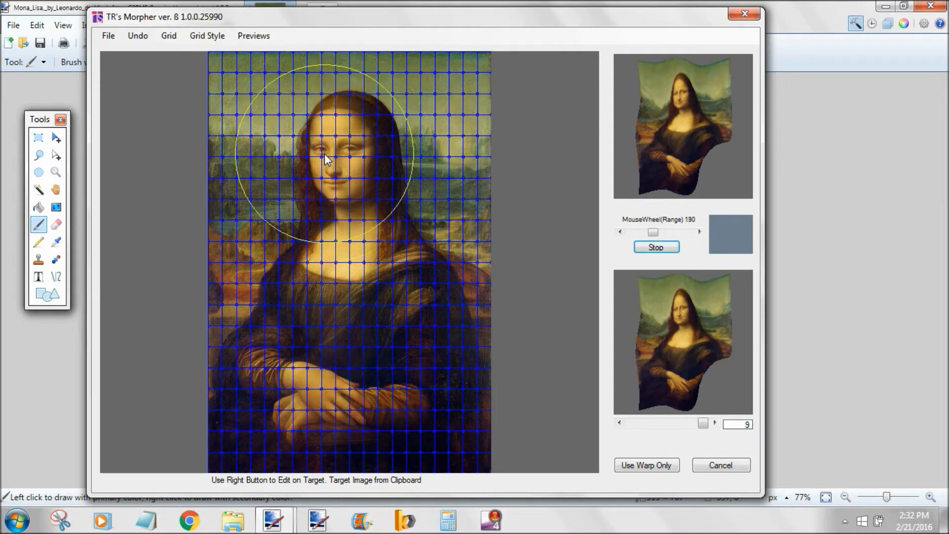
scroll(324, 164, "up", 1)
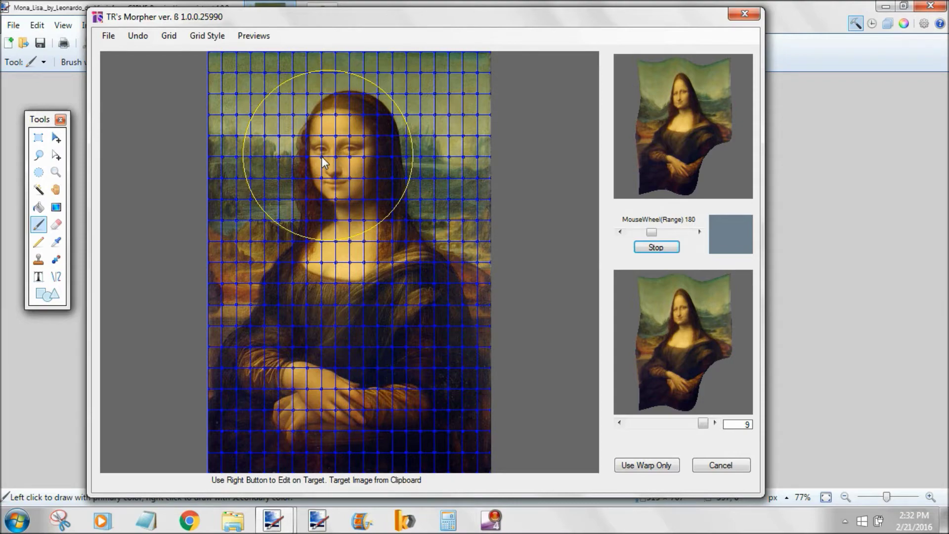
Step: Compare the Mona Lisa's face with the target portrait and pull the grid at her left-side eye down to the target's matching eye
right_click(324, 163)
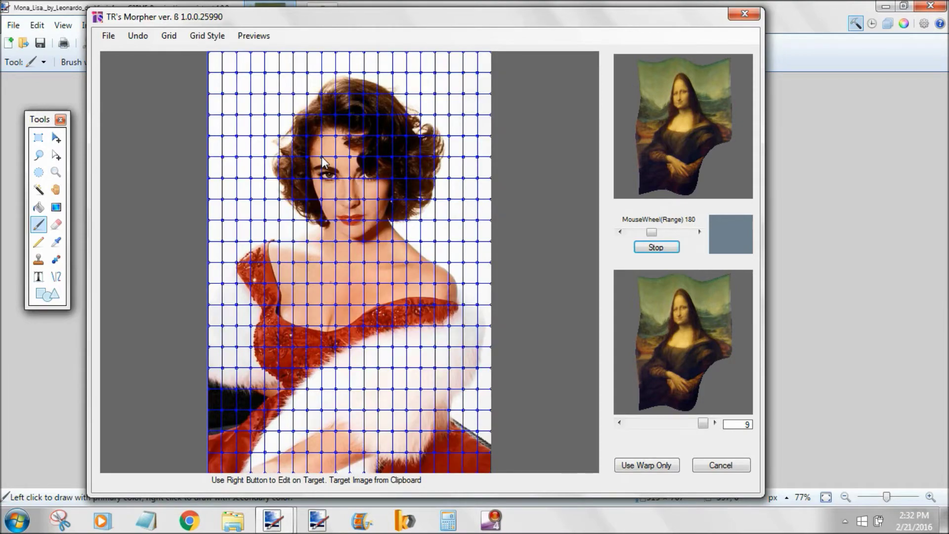
right_click(323, 163)
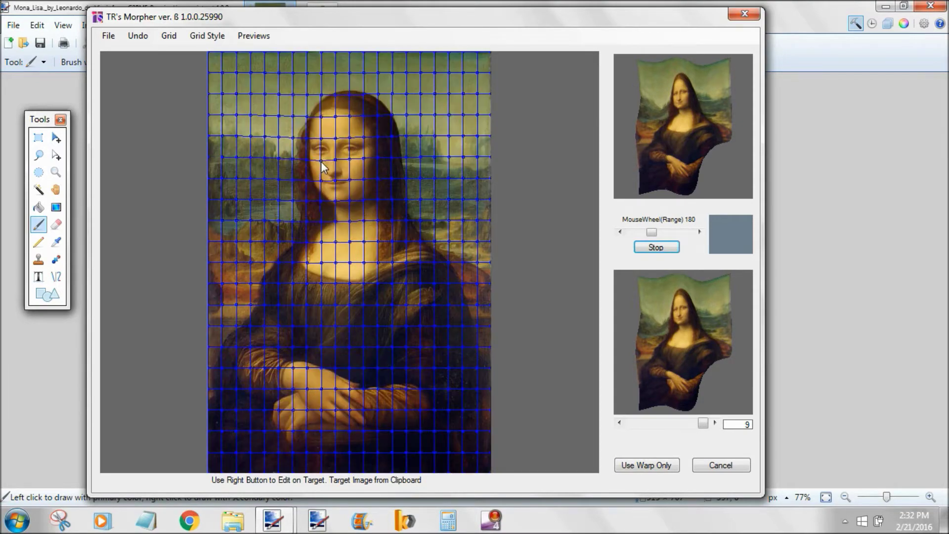
right_click(323, 161)
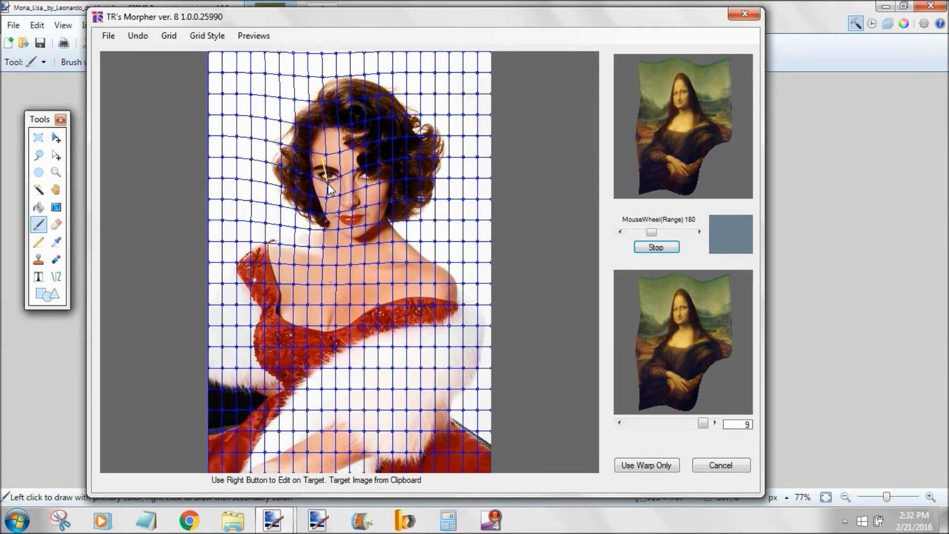
right_click(329, 187)
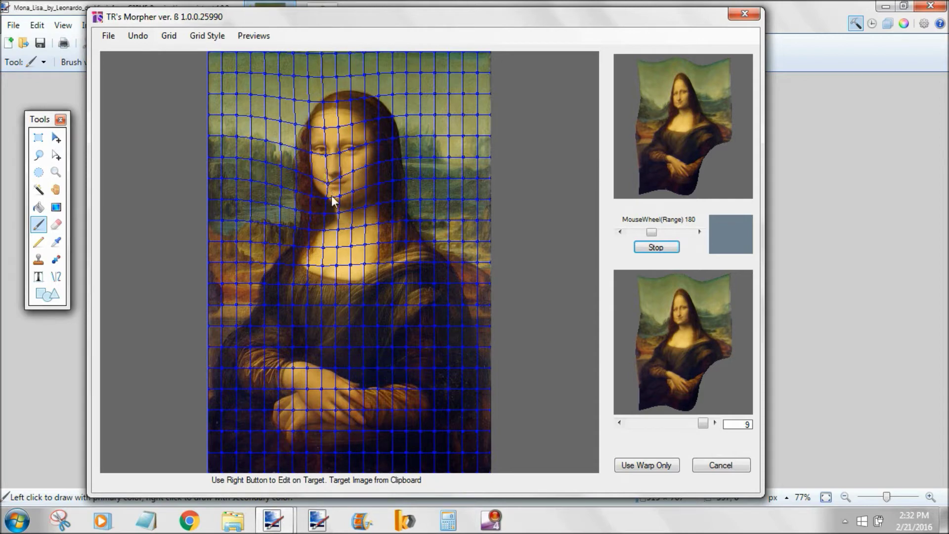
right_click(334, 190)
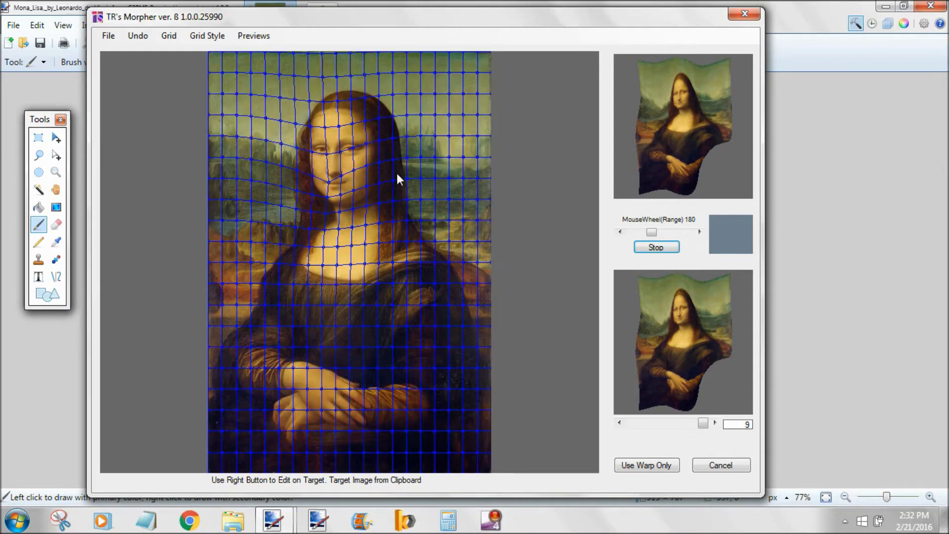
Step: Pull the grid slightly downward beside the hair on both sides and adjust it over the Mona Lisa's face
mouse_move(393, 177)
left_mouse_down()
mouse_move(402, 210)
mouse_move(394, 187)
left_mouse_up()
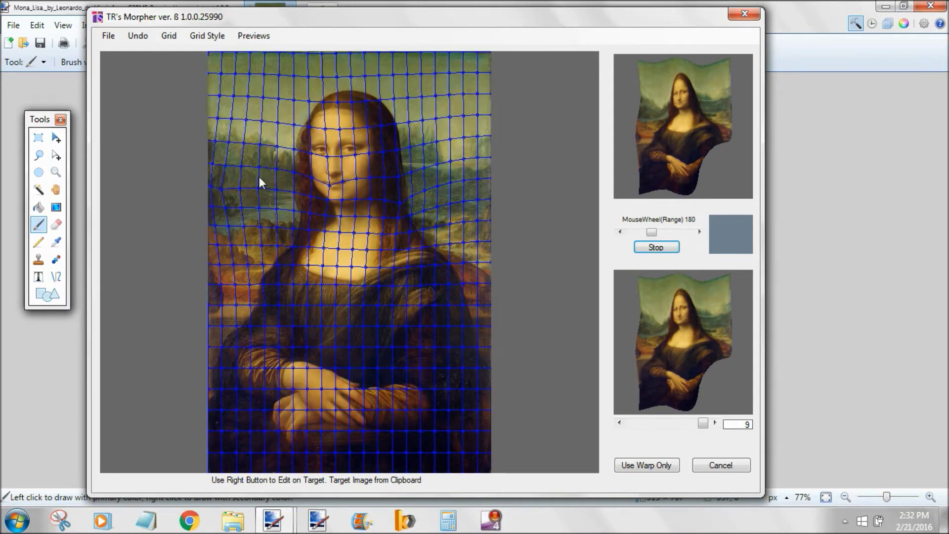
left_click_drag(264, 159, 256, 184)
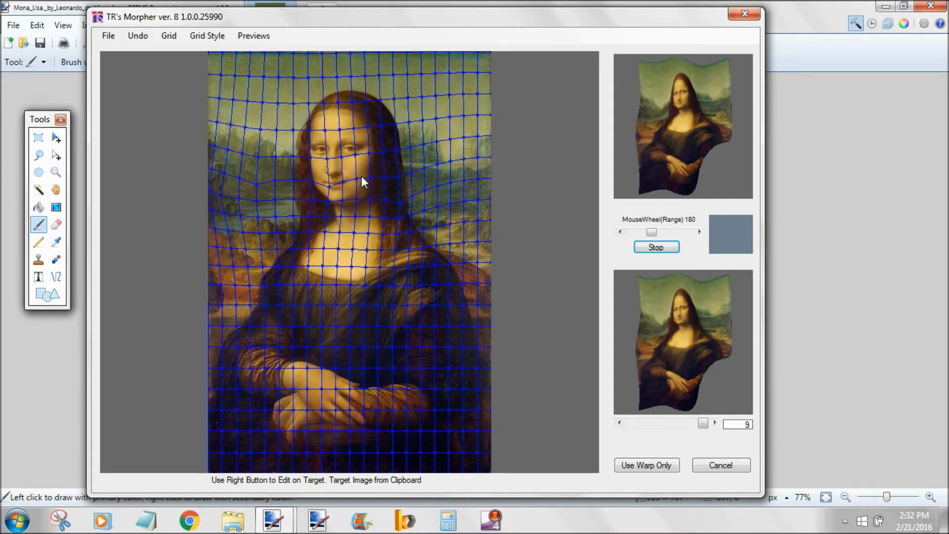
left_click_drag(357, 183, 356, 184)
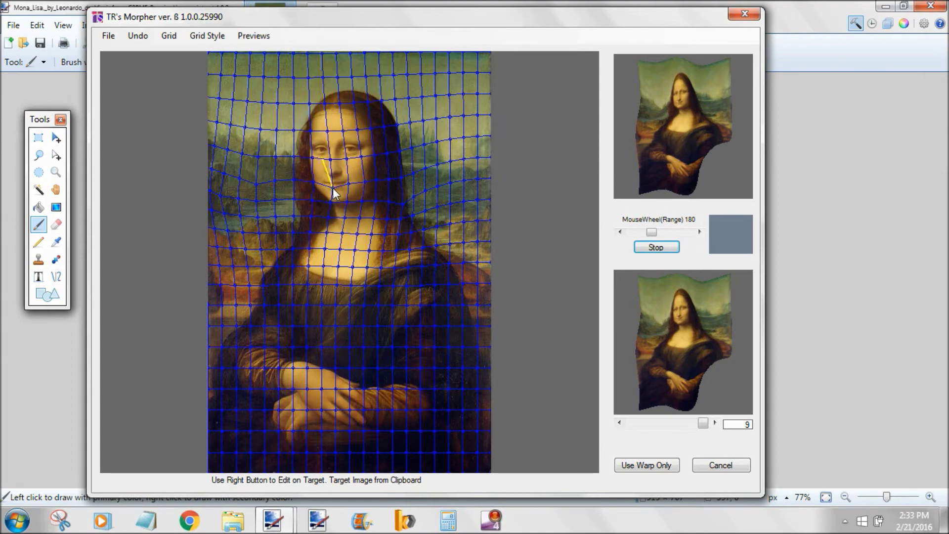
left_click_drag(321, 159, 332, 187)
Step: Try out smaller and larger deformation ranges, from 60 up to 295, around the Mona Lisa's face
scroll(322, 183, "down", 4)
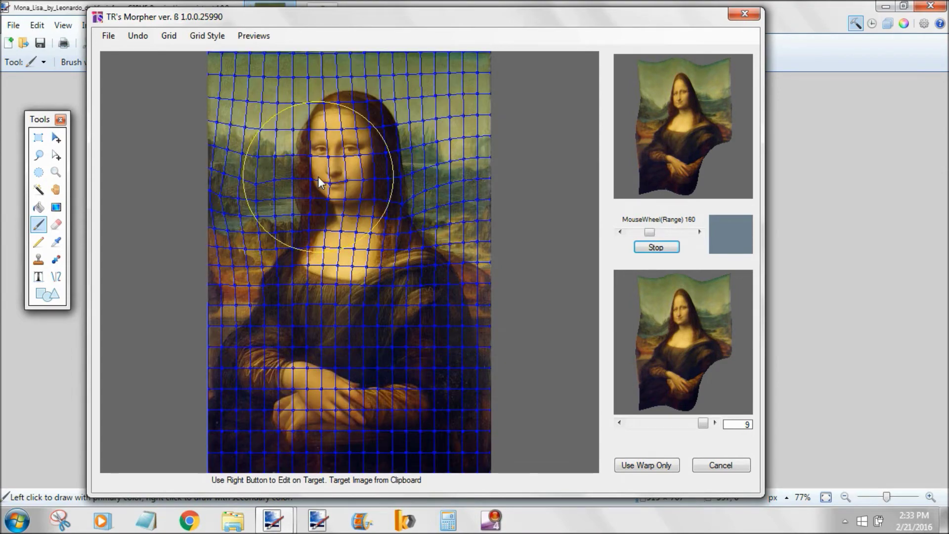
scroll(319, 183, "down", 2)
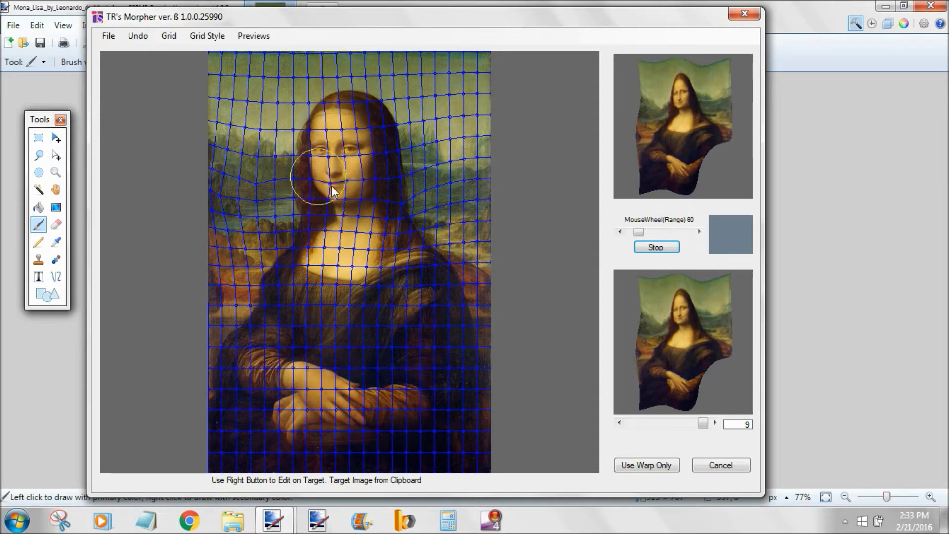
left_click_drag(322, 158, 324, 184)
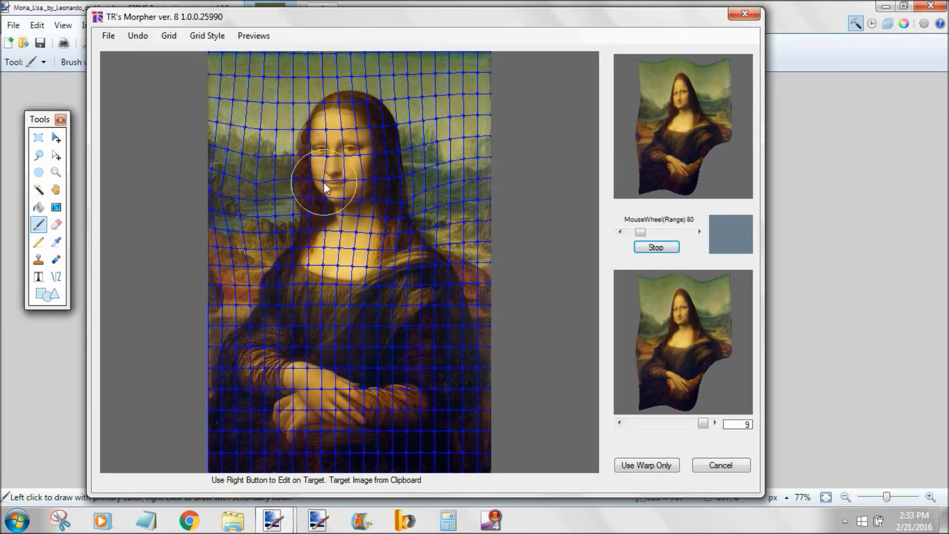
scroll(324, 186, "down", 1)
scroll(325, 187, "up", 20)
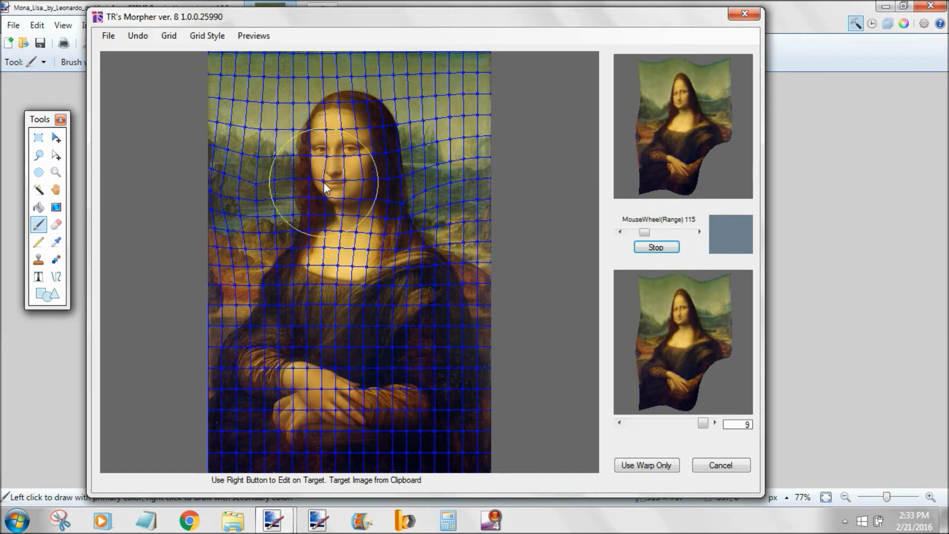
scroll(325, 187, "down", 17)
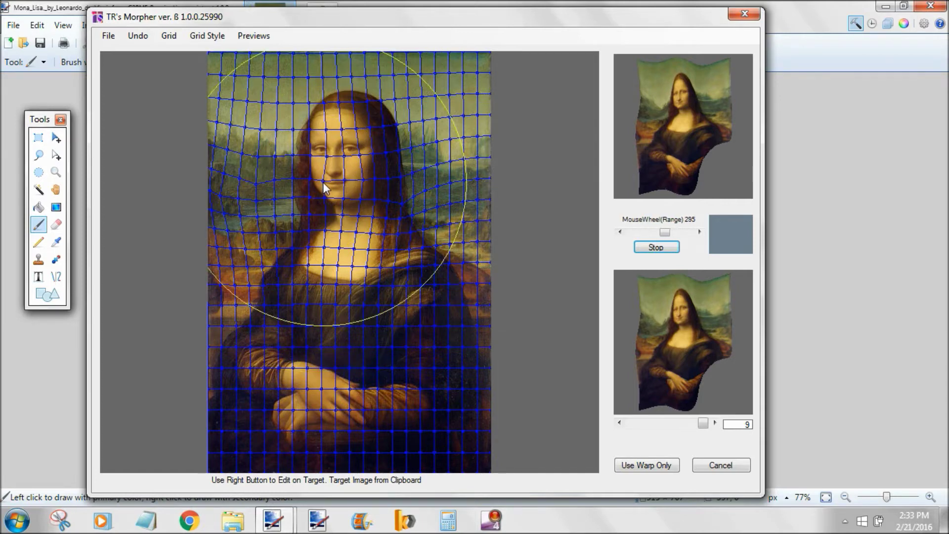
scroll(324, 187, "up", 3)
Step: Refine the grid around the Mona Lisa's mouth, chin and neck to match the target, reducing the deformation range to 15
left_click_drag(325, 186, 361, 183)
scroll(327, 187, "down", 14)
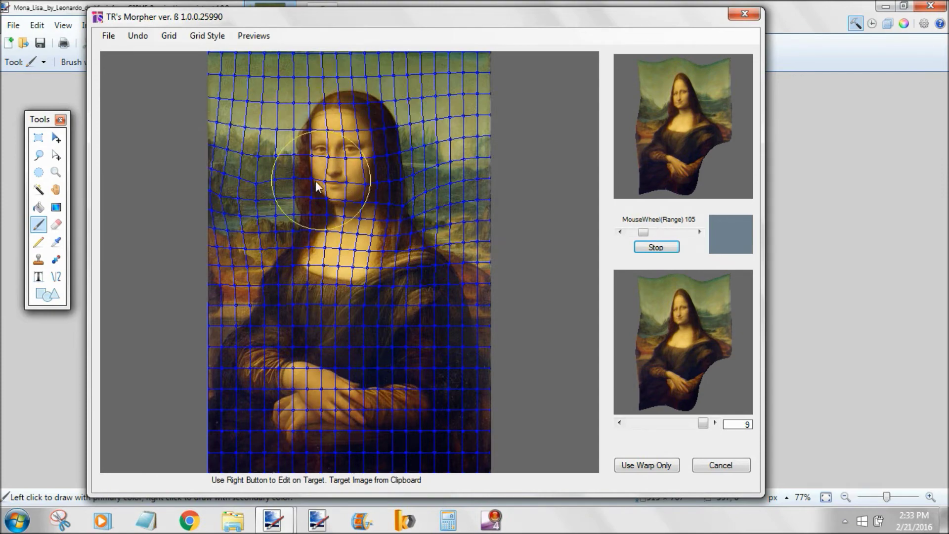
left_click_drag(327, 187, 335, 228)
scroll(335, 228, "down", 4)
scroll(335, 227, "down", 2)
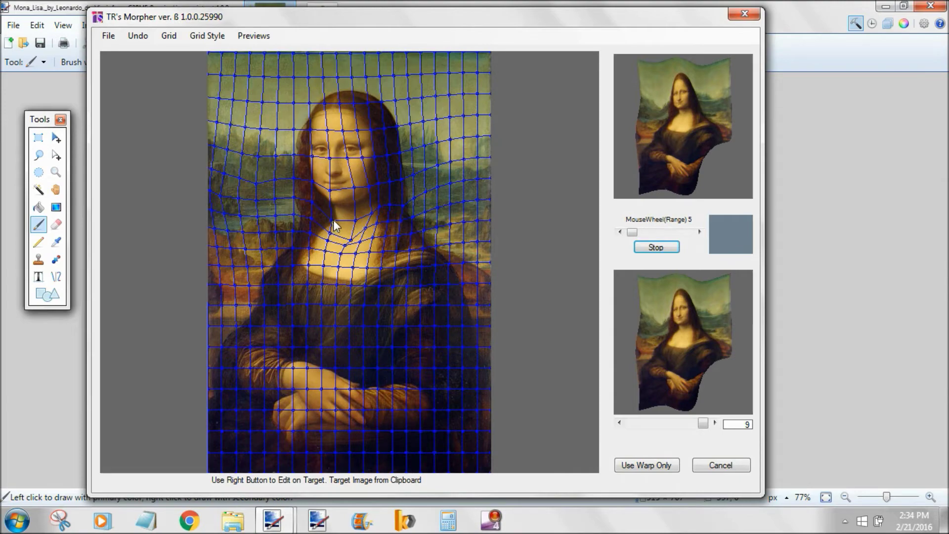
scroll(332, 221, "up", 1)
left_click_drag(332, 221, 383, 207)
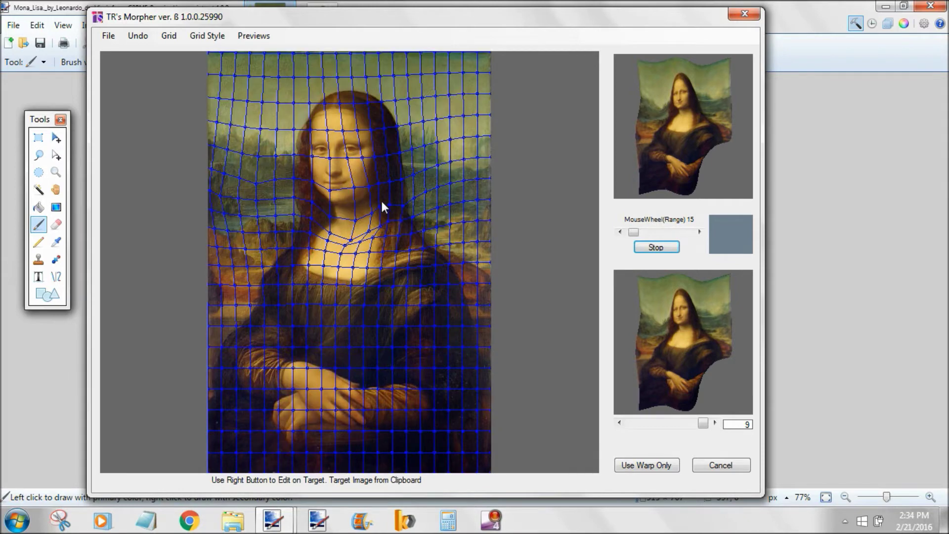
Step: Update the warp preview and compare the jaw and neck area with the target portrait
left_click(682, 124)
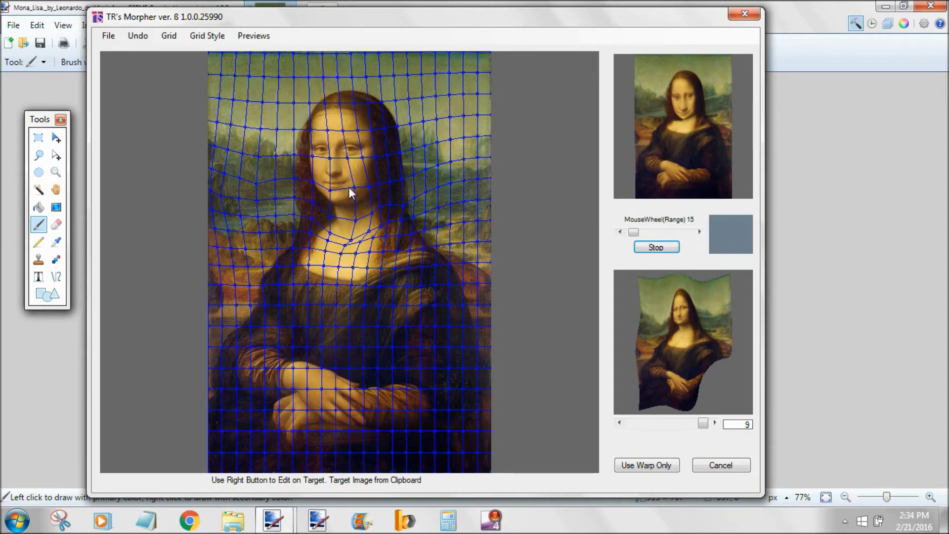
right_click(372, 209)
right_click(332, 220)
Step: Generate the morph sequence preview from the hand-adjusted grid and scrub through its frames
left_click(253, 35)
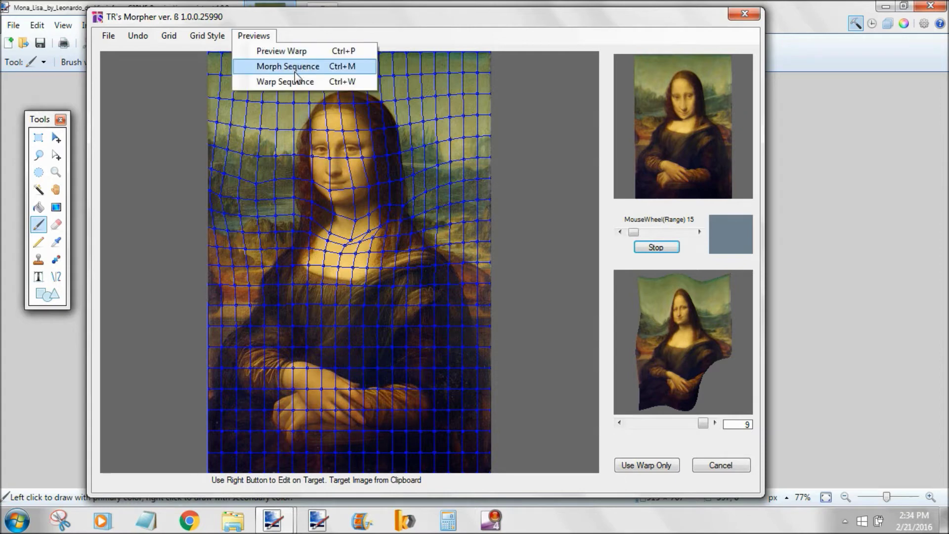
left_click(295, 72)
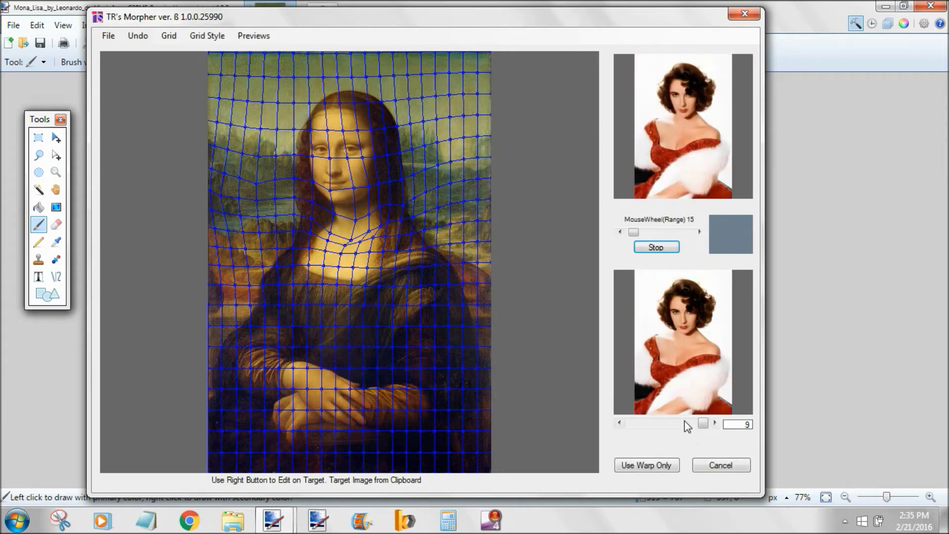
left_click_drag(702, 424, 716, 439)
Step: Load the saved grid file liz.mph
left_click(108, 35)
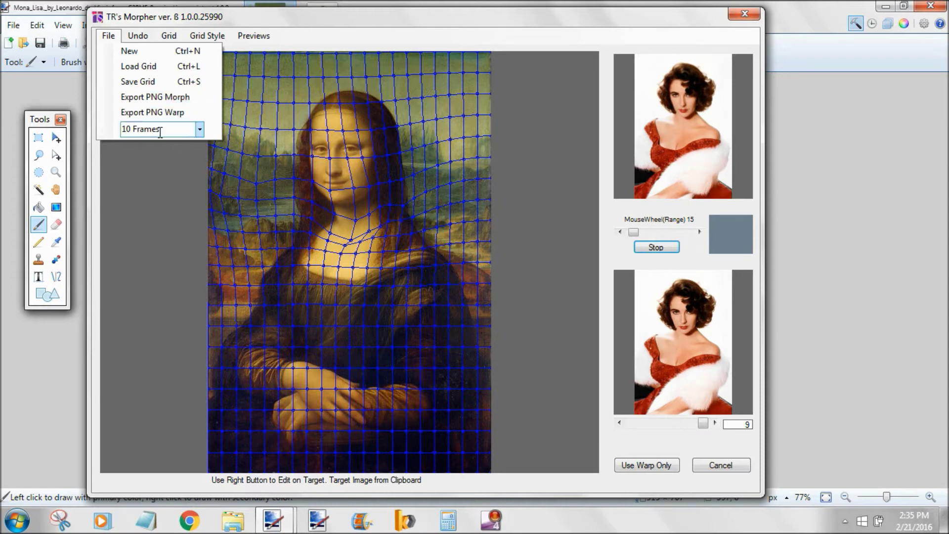
left_click(311, 28)
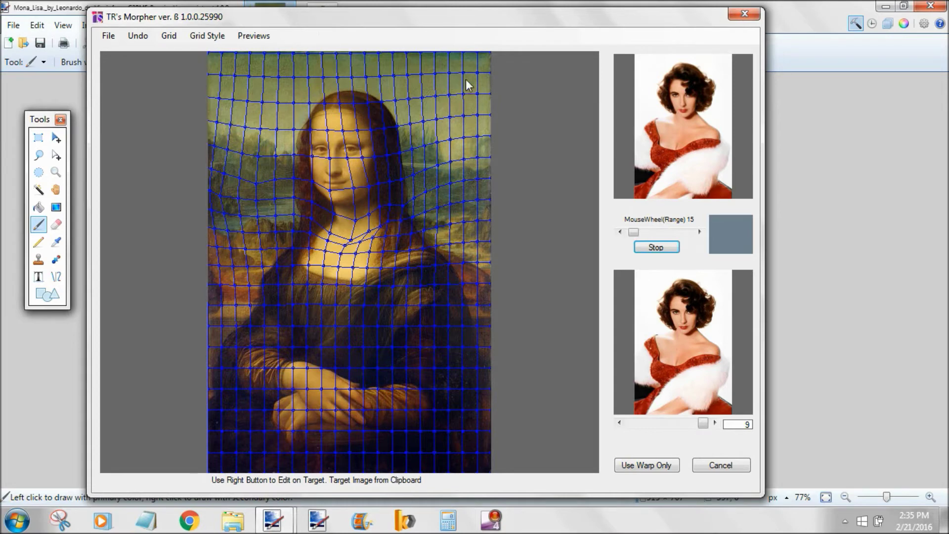
left_click(108, 36)
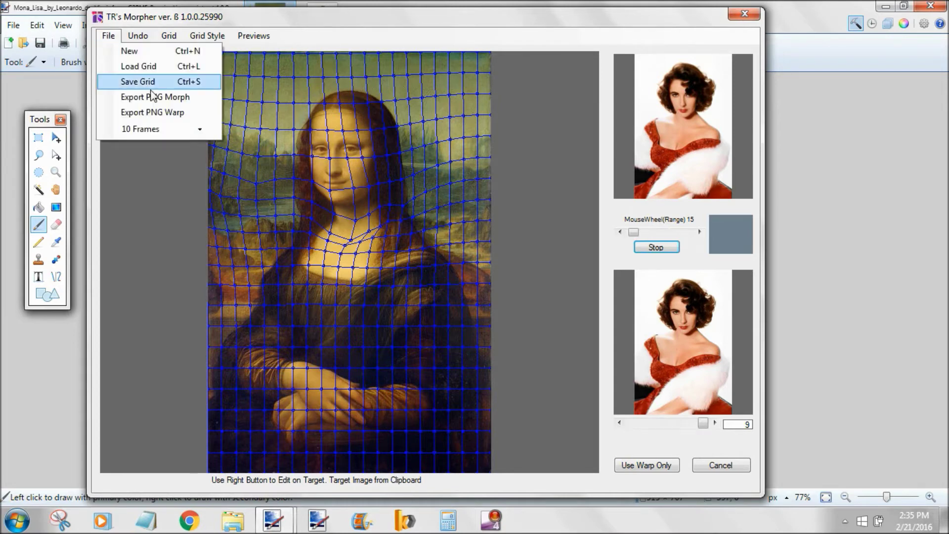
left_click(151, 69)
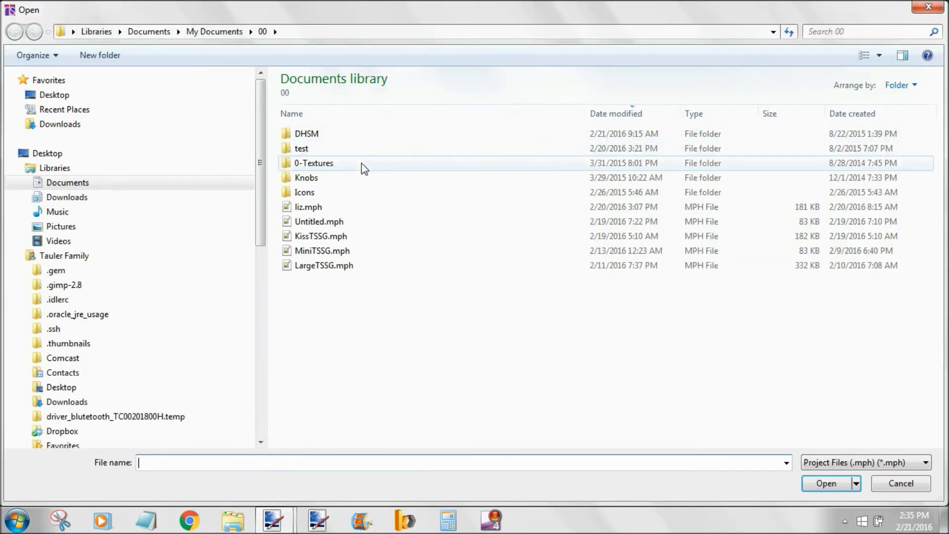
double_click(298, 206)
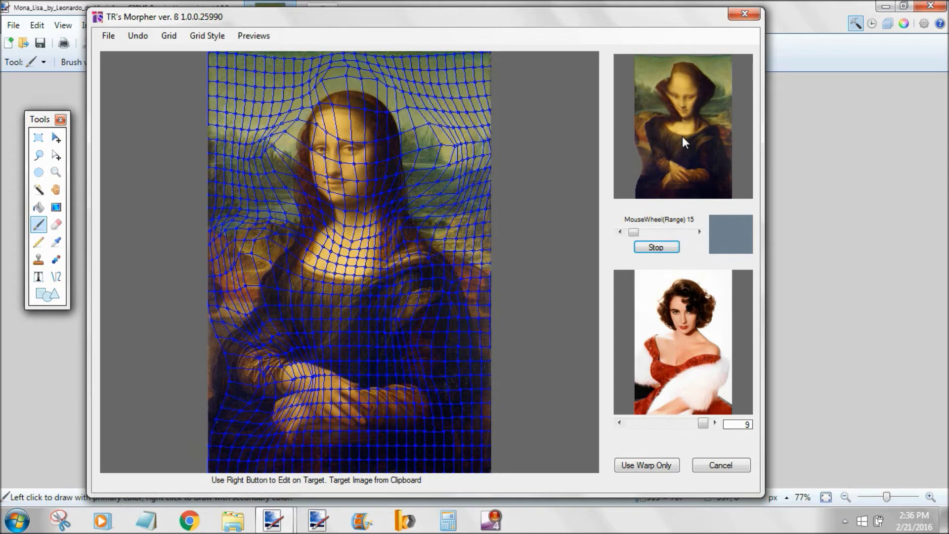
Step: Generate the morph sequence from the loaded liz.mph grid and scrub through its frames
left_click(685, 334)
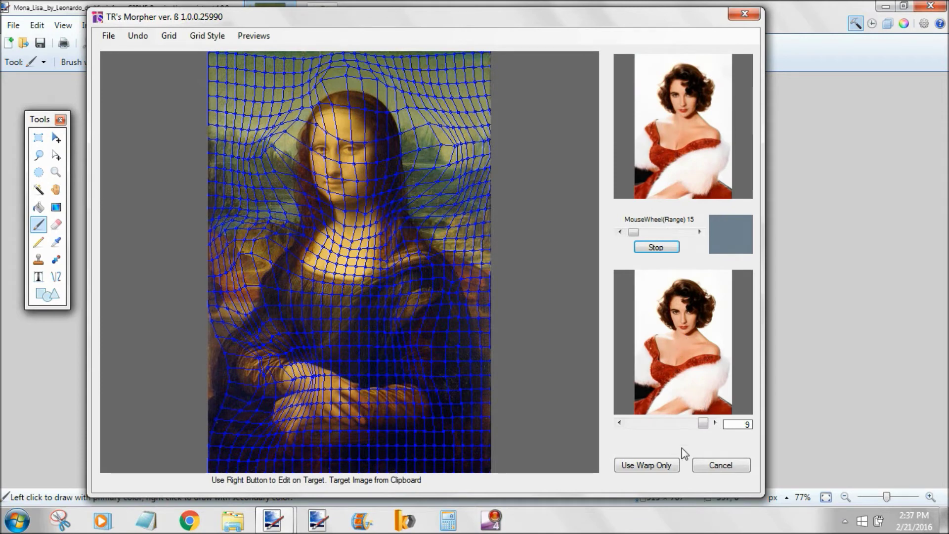
left_click_drag(702, 424, 727, 431)
Step: Set the deformation range to 385 and pull the loaded grid inward from the background toward the right edge of the Mona Lisa's hair
scroll(441, 156, "up", 10)
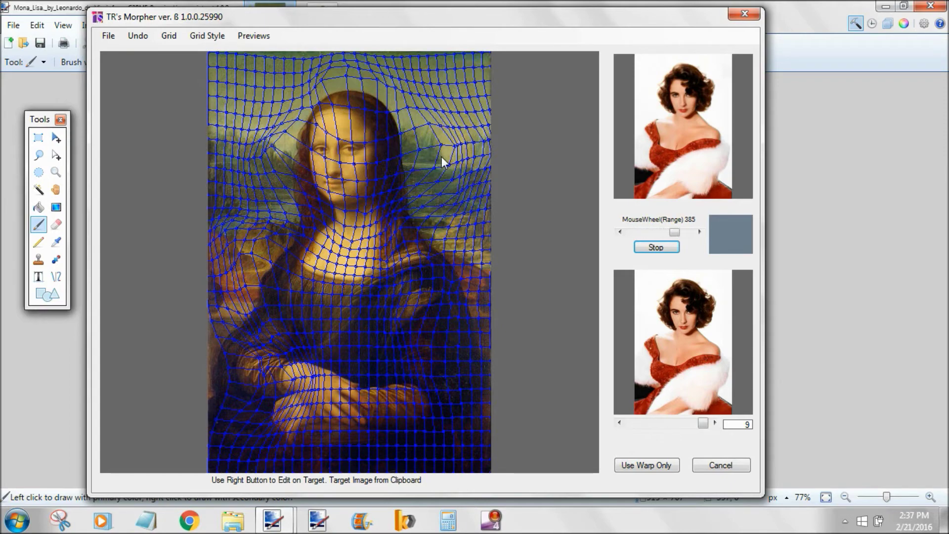
left_click_drag(455, 148, 434, 148)
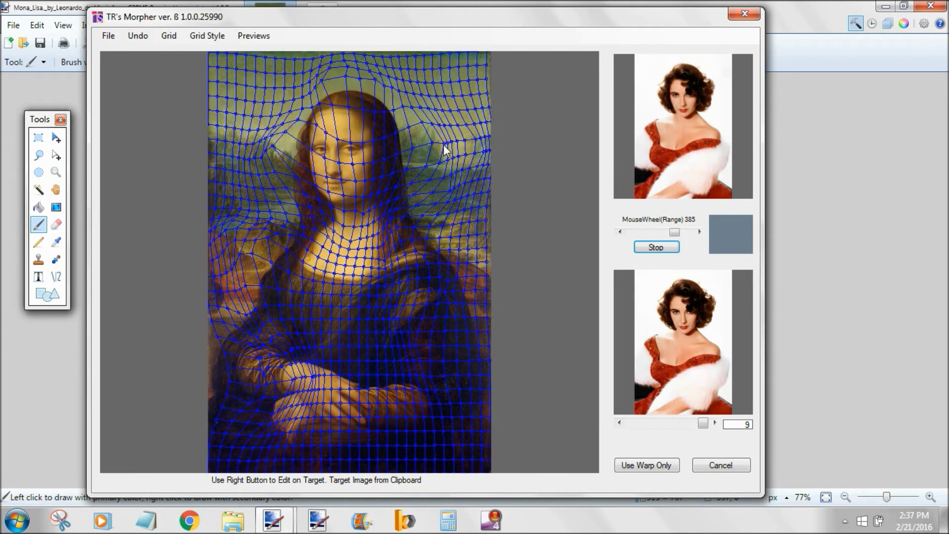
left_click_drag(431, 142, 389, 174)
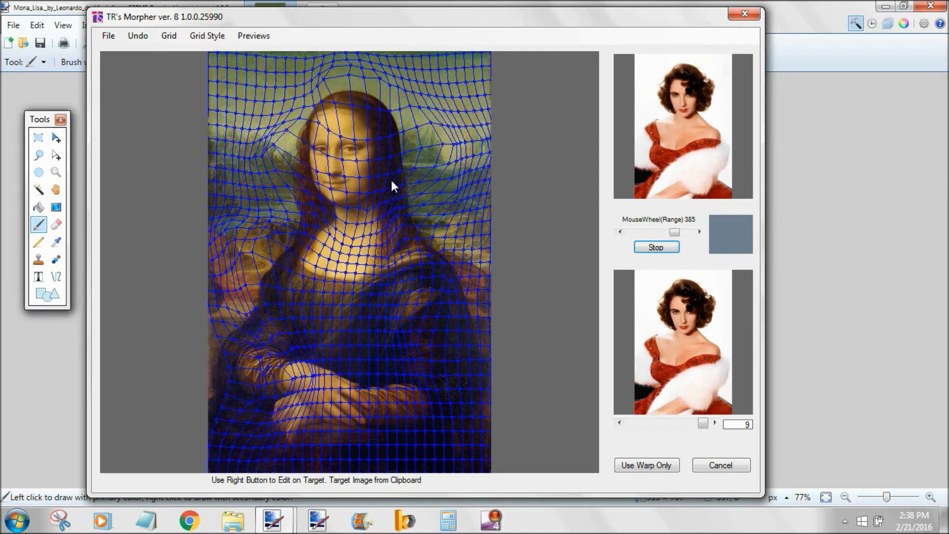
Step: Try deformation ranges of 335, 65 and 295 over the grid, and scrub the sequence preview back from the last frame
scroll(382, 210, "down", 10)
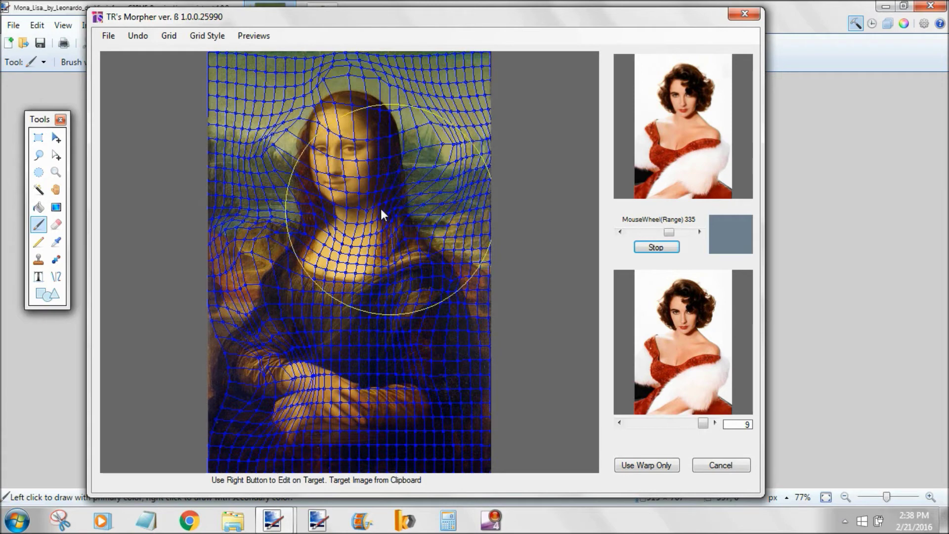
scroll(382, 210, "up", 4)
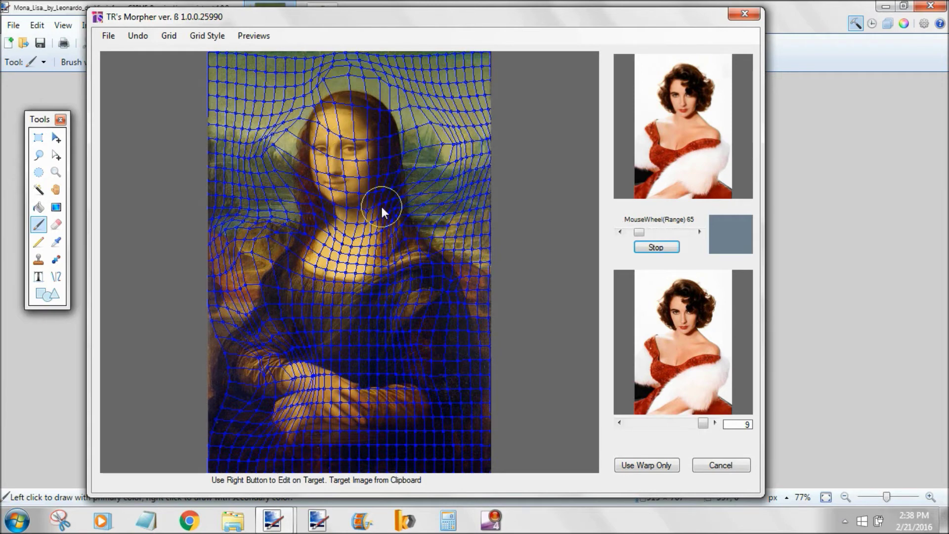
scroll(382, 210, "up", 3)
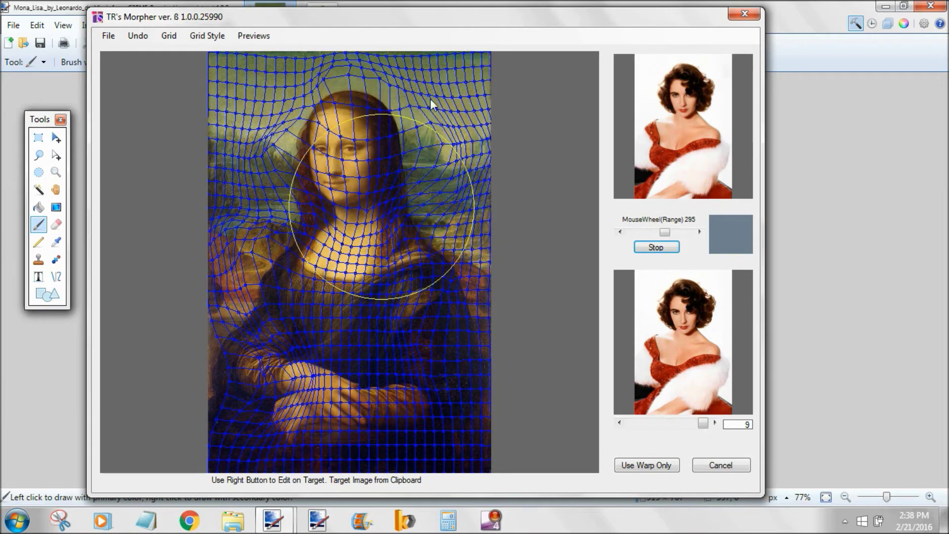
left_click_drag(701, 424, 663, 430)
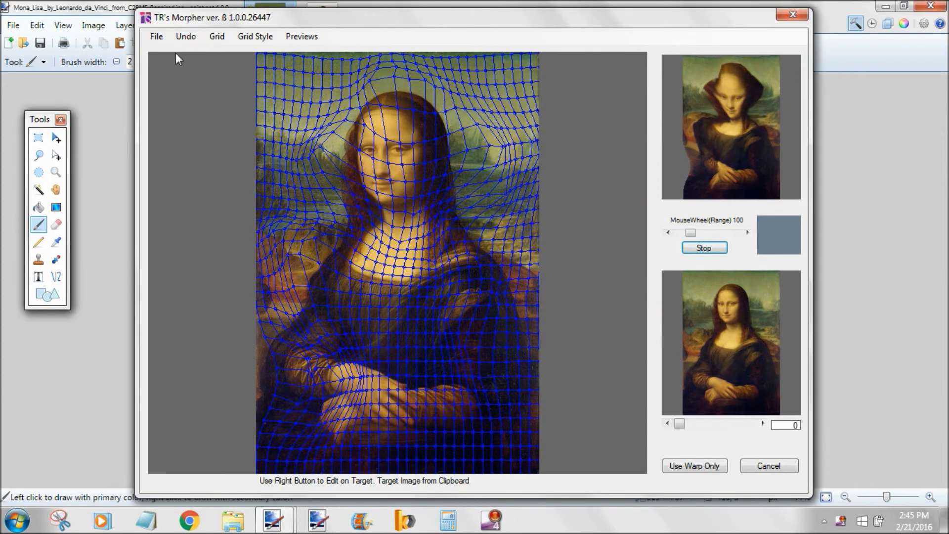
Step: Export the morph sequence as PNG frames into the test folder under the base name test.png
left_click(156, 40)
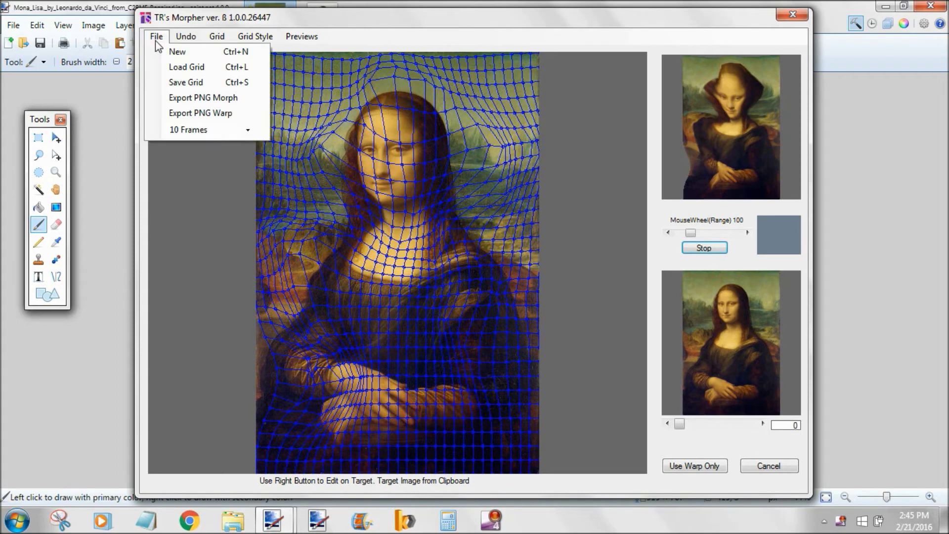
left_click(212, 98)
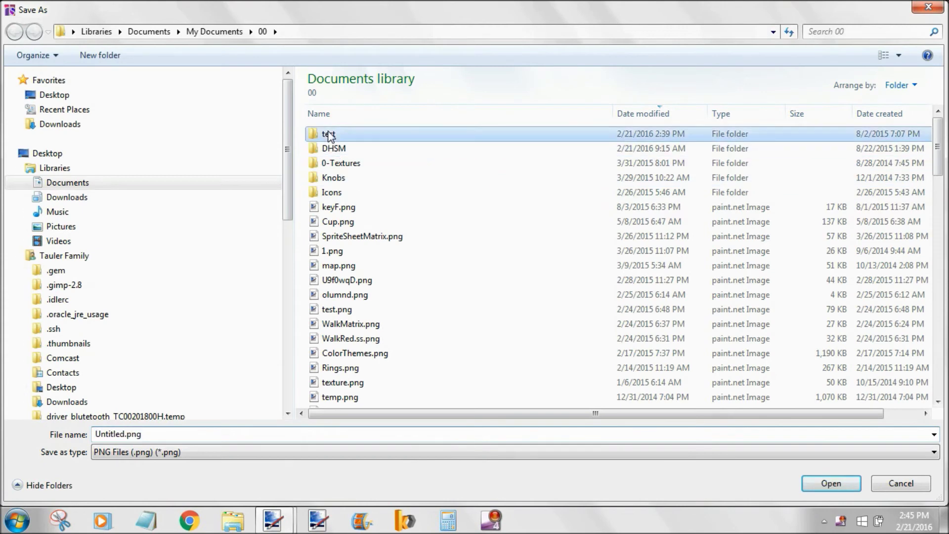
double_click(328, 134)
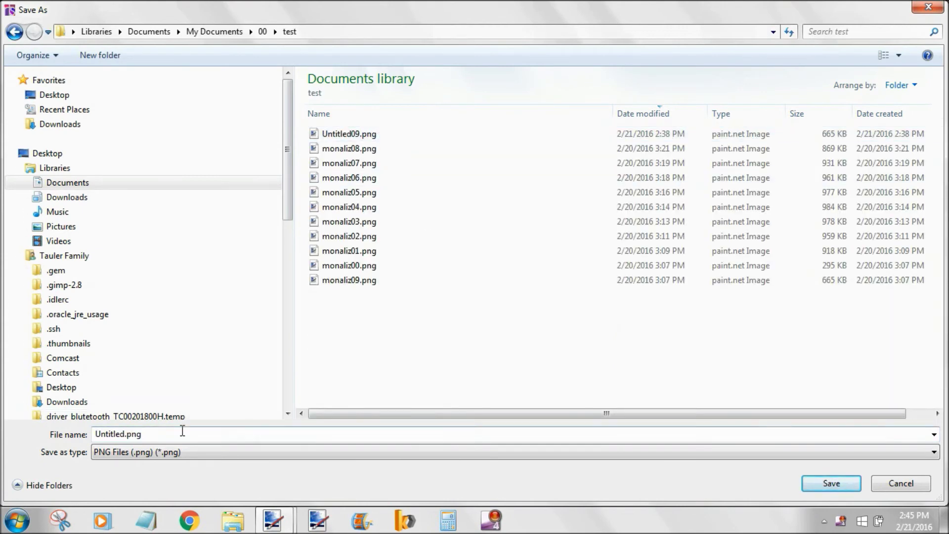
double_click(100, 435)
left_click_drag(125, 434, 37, 442)
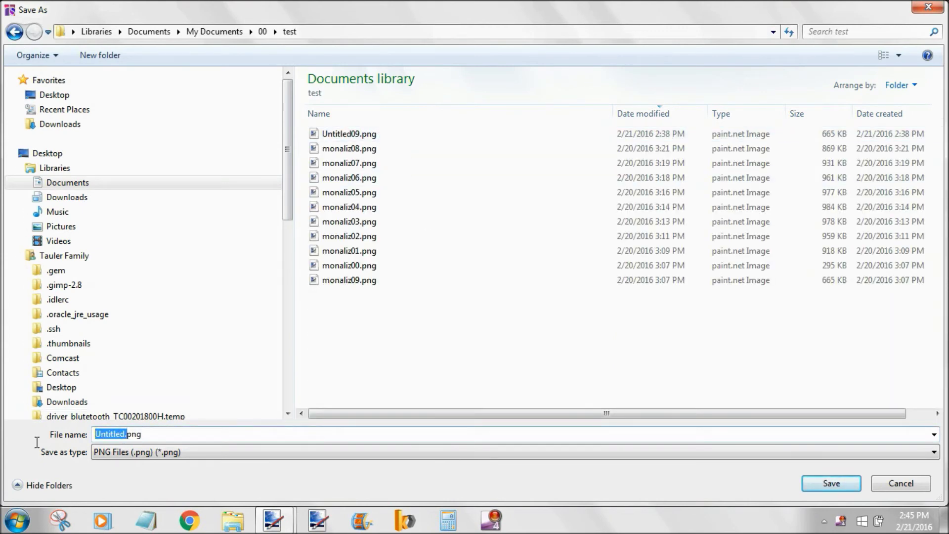
type("test.")
key("Return")
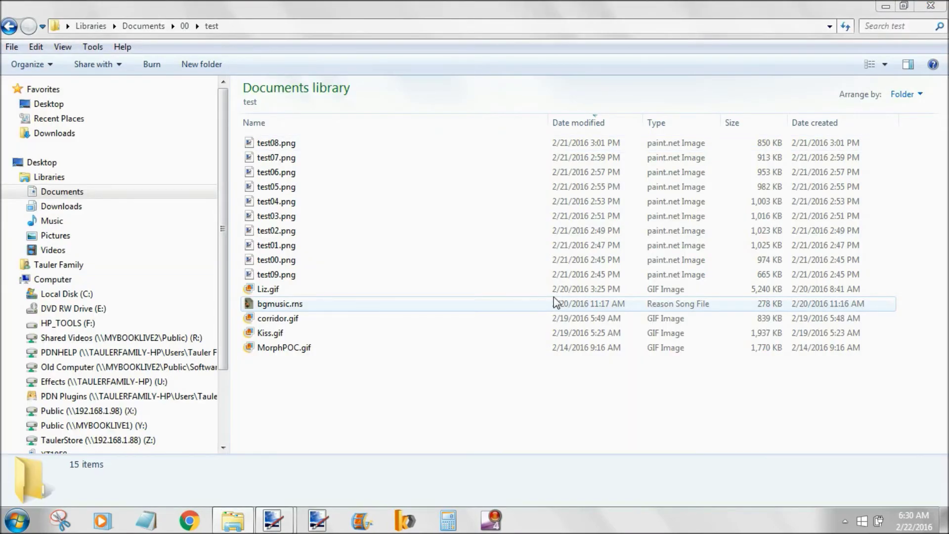
Step: Switch to the Mona Lisa image in paint.net, import test00.png through test09.png as layers, and show the layer list
mouse_move(273, 528)
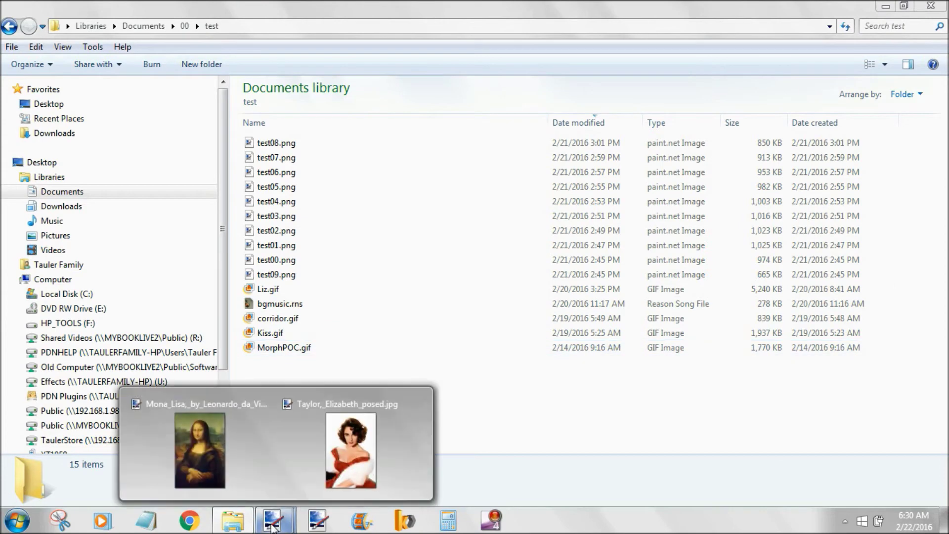
left_click(237, 458)
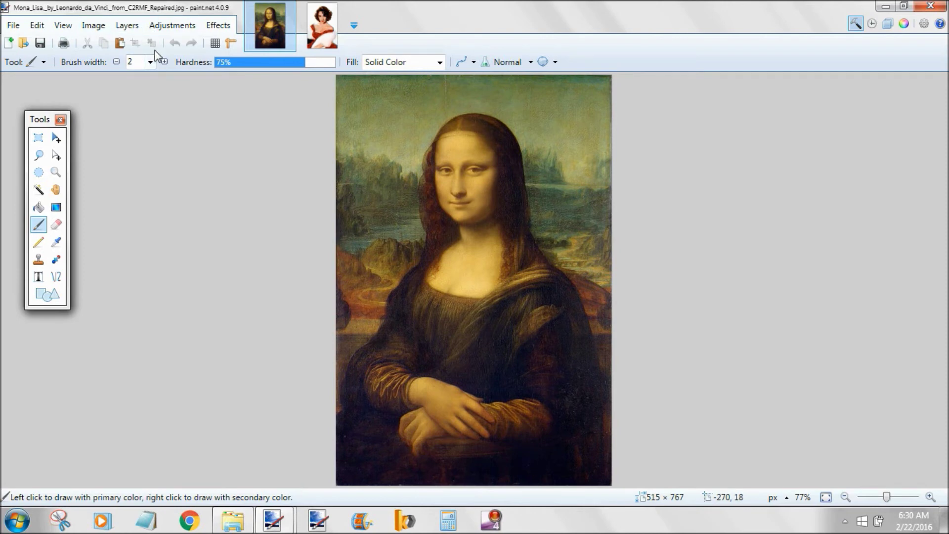
left_click(132, 28)
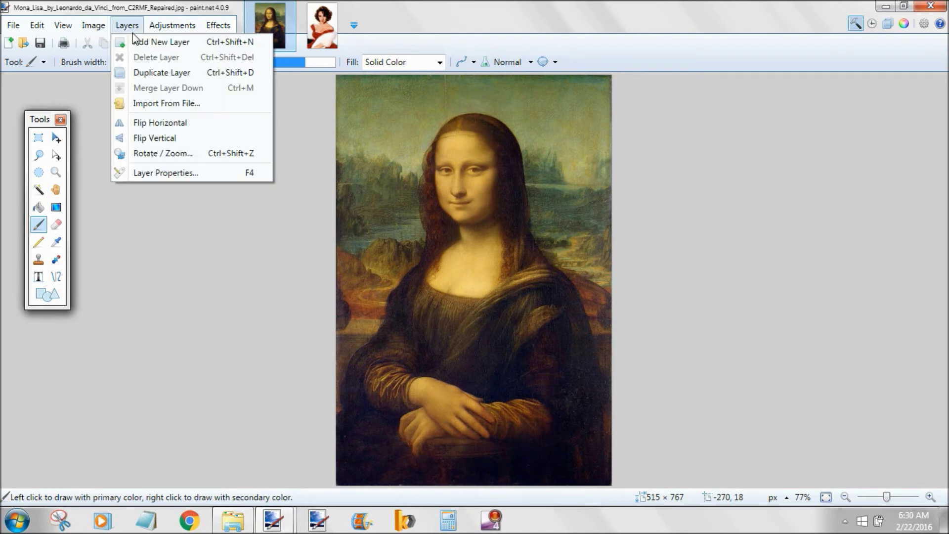
left_click(189, 103)
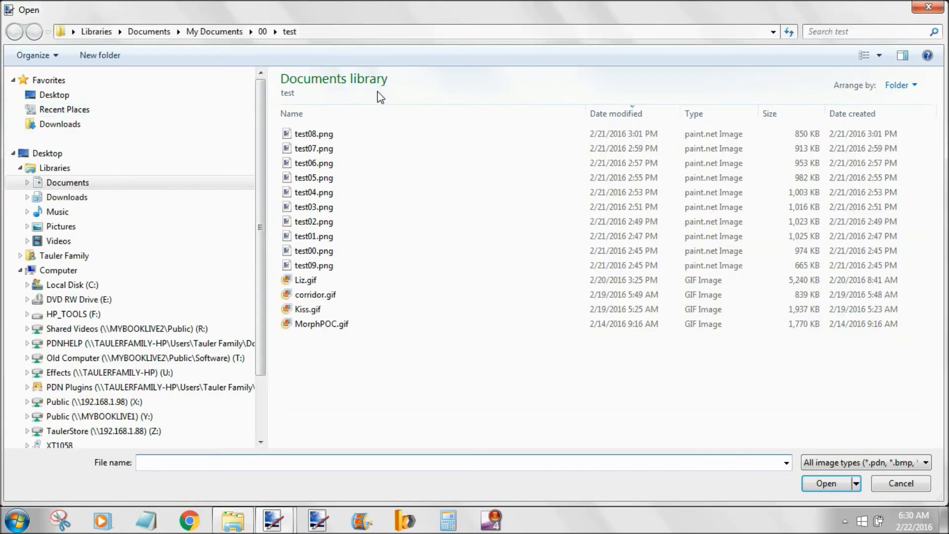
left_click(324, 114)
left_click_drag(358, 356, 310, 189)
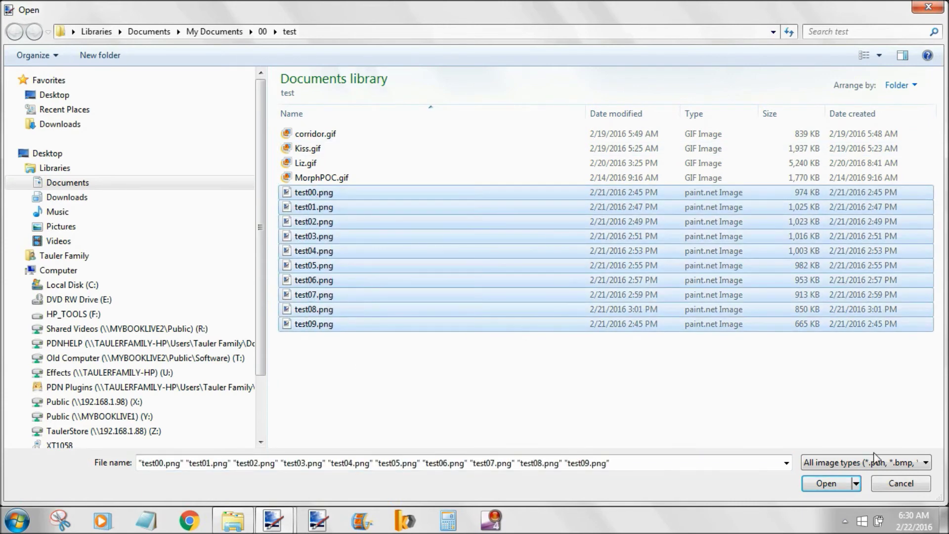
left_click(845, 488)
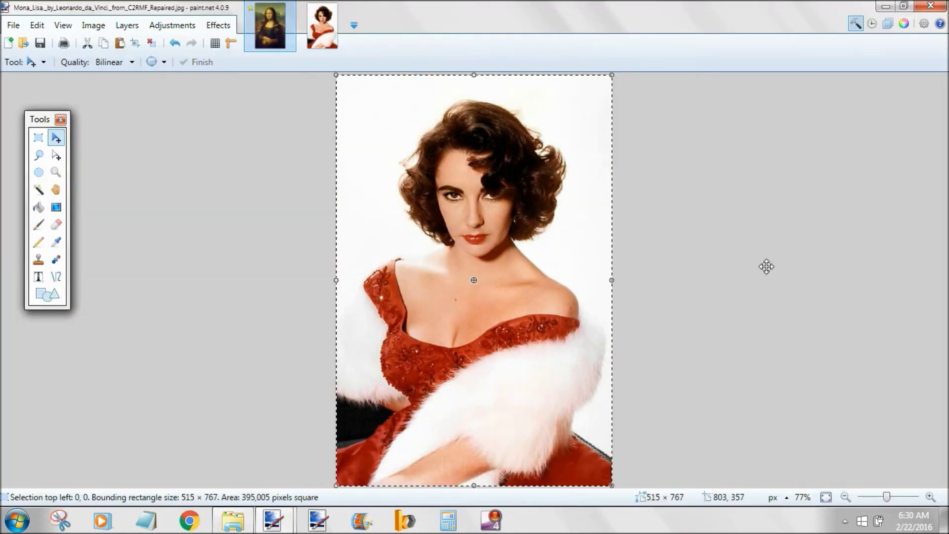
left_click(887, 23)
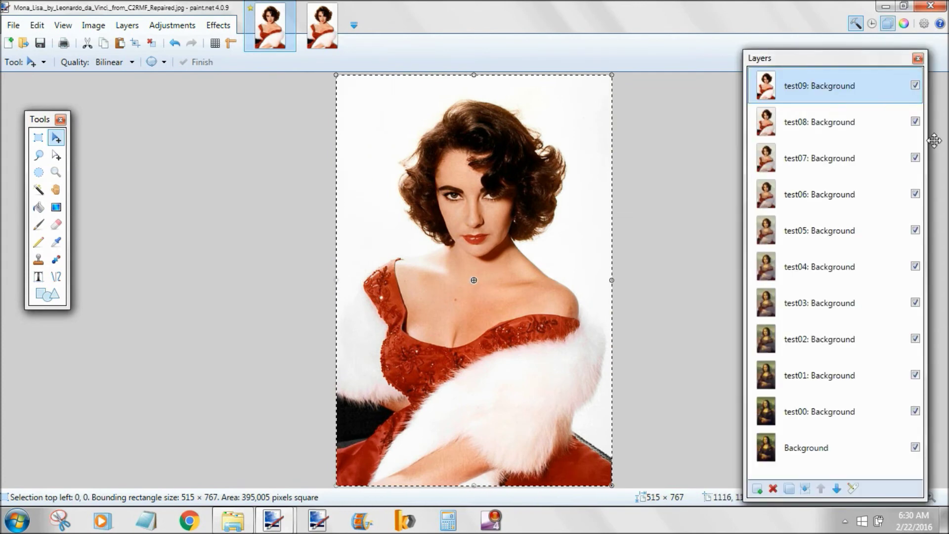
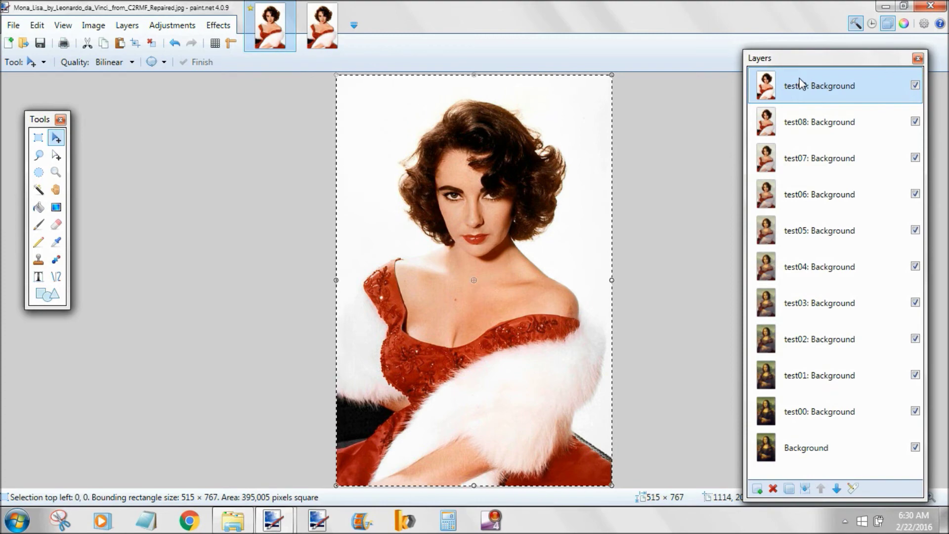
Step: Import the frames again as layers in reverse order, from test09.png to test00.png
left_click(126, 24)
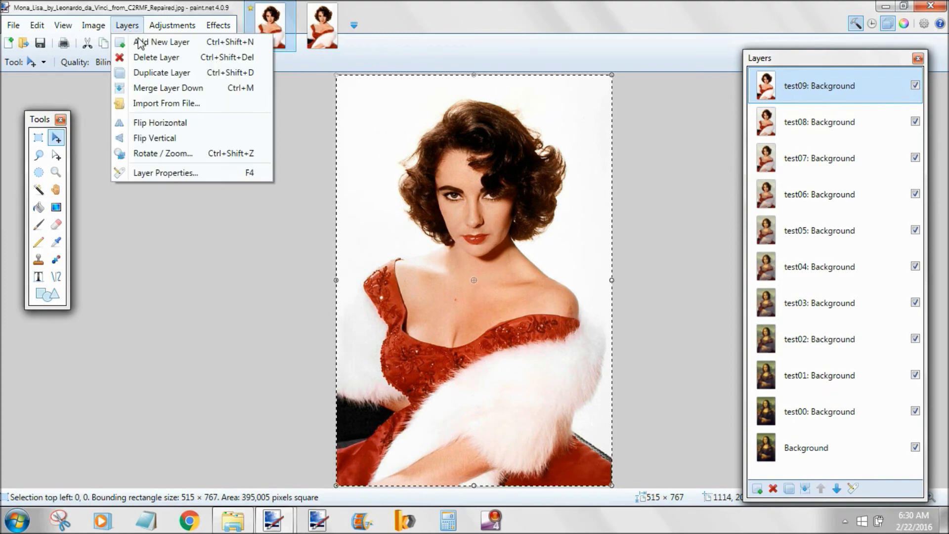
left_click(153, 103)
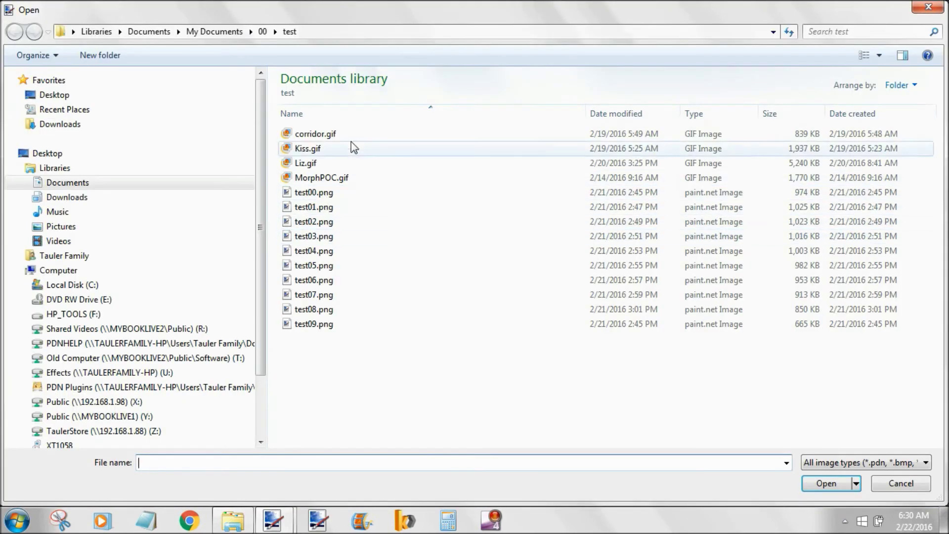
left_click(349, 114)
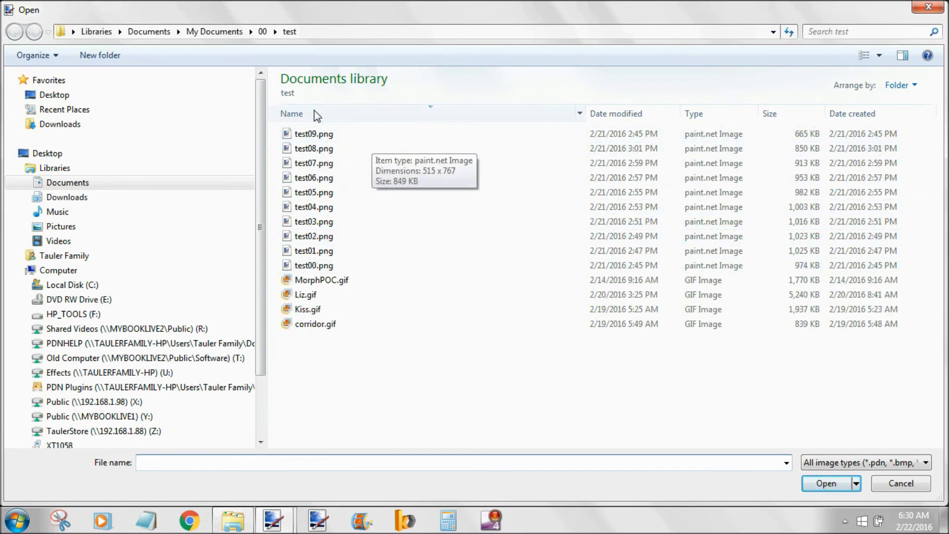
left_click(277, 134)
left_click(316, 265, "shift")
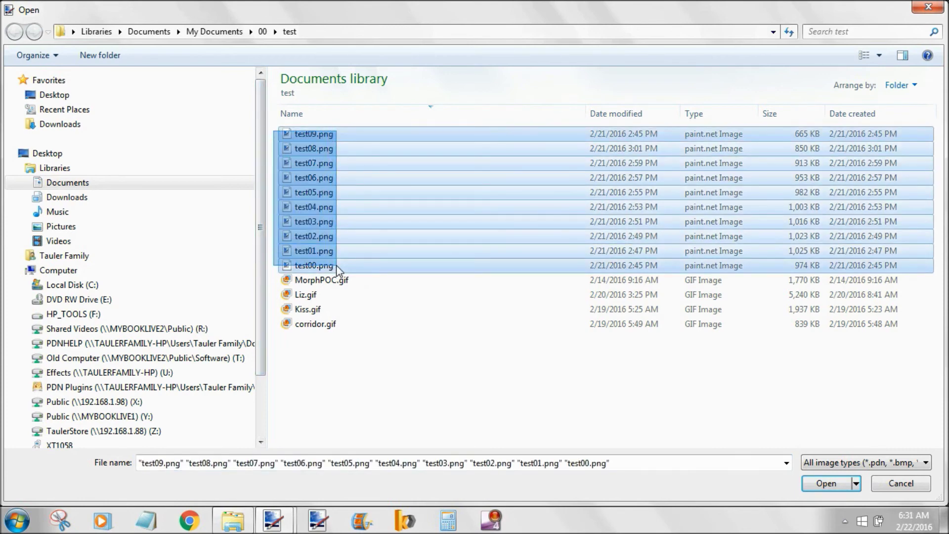
left_click(826, 484)
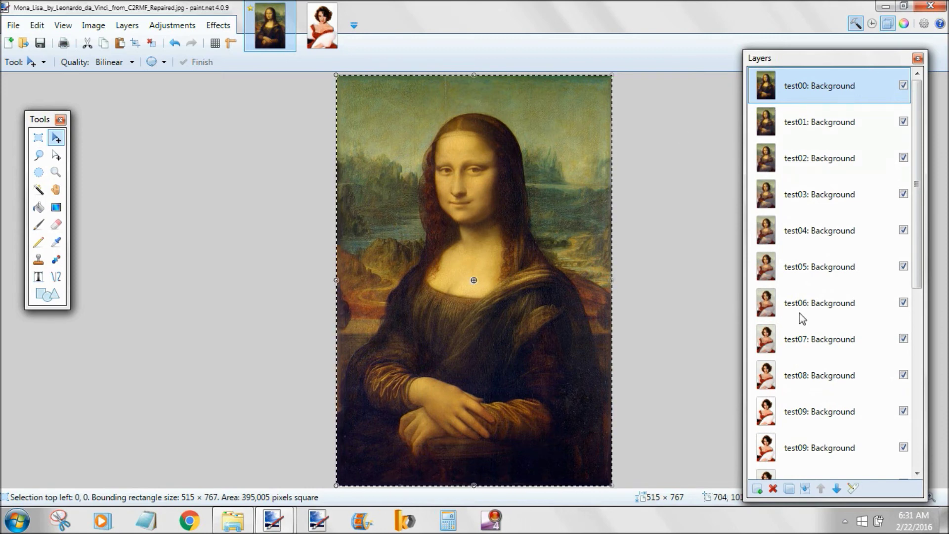
Step: Duplicate the topmost test00 layer four times
left_click(790, 489)
left_click(789, 488)
left_click(789, 489)
left_click(790, 489)
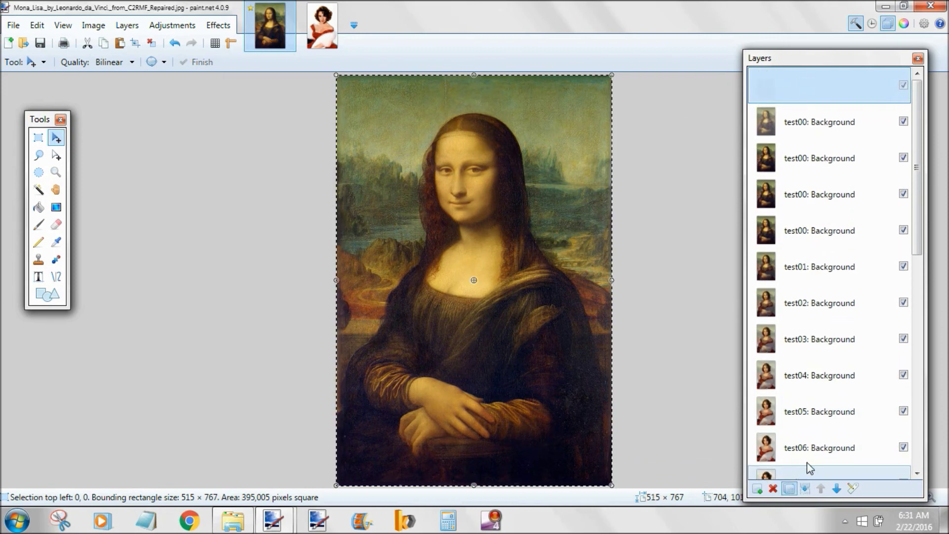
Step: Duplicate the test09 layer several times in the middle of the layer stack
left_click_drag(920, 232, 918, 346)
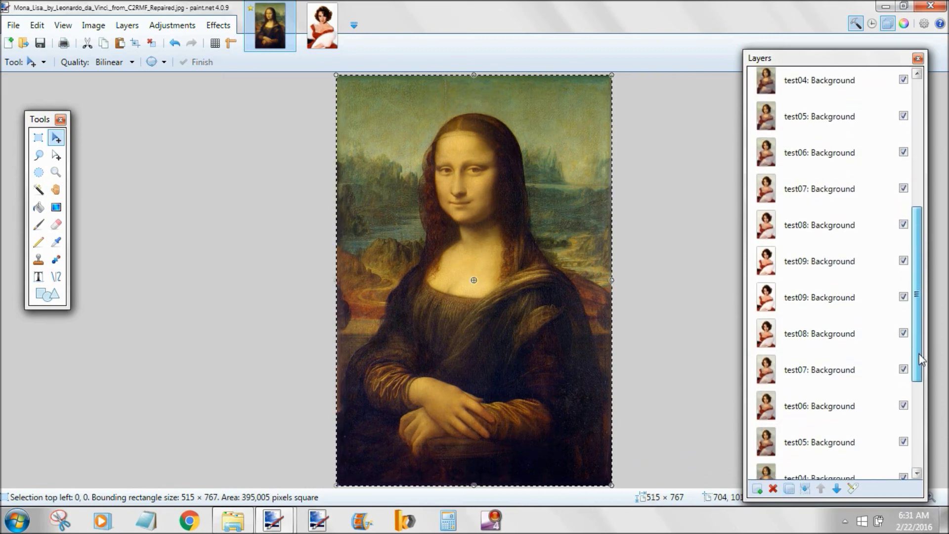
left_click(850, 269)
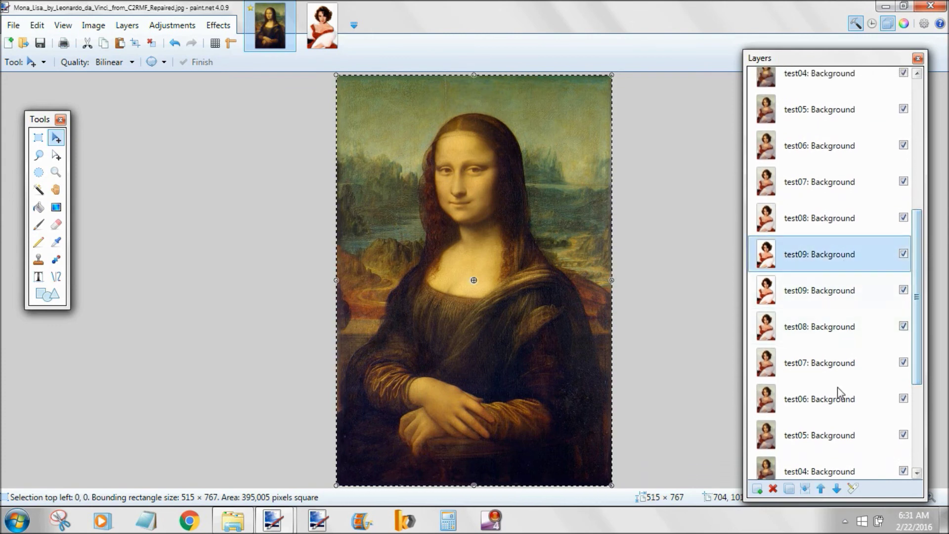
left_click(789, 489)
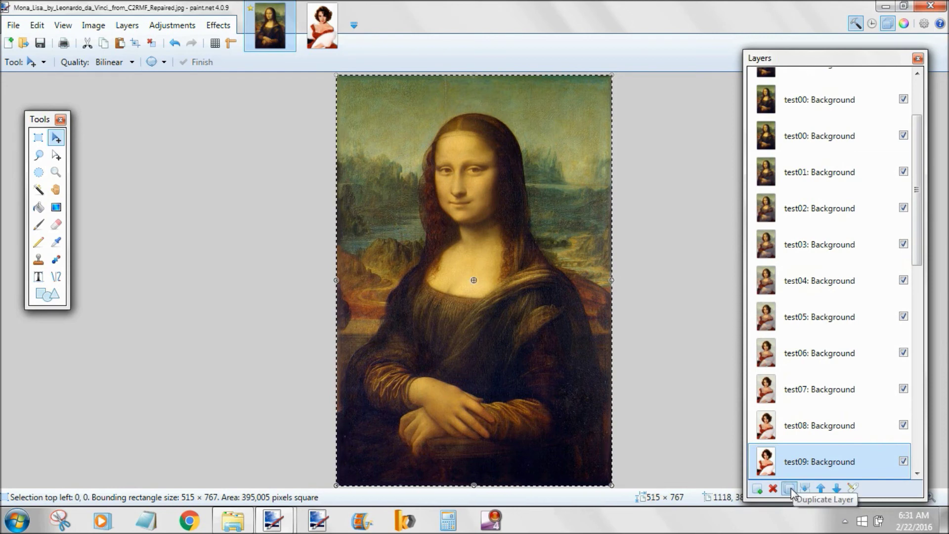
left_click(805, 488)
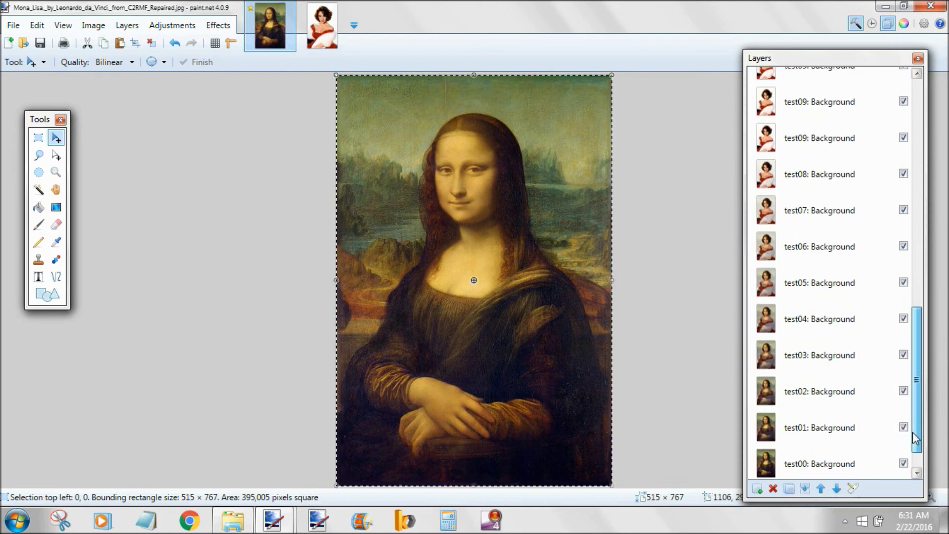
left_click_drag(920, 239, 932, 104)
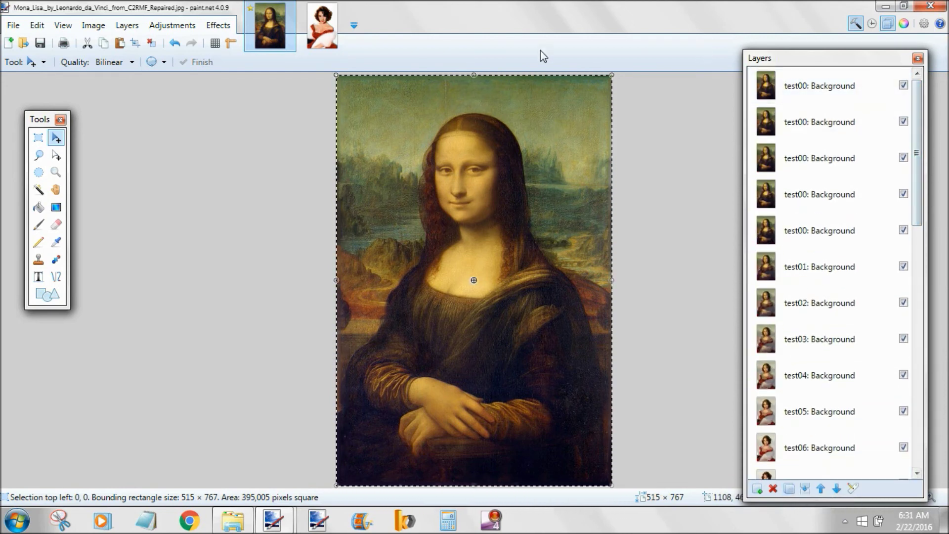
Step: Save the layered image in the test folder as TEST.gif in AGIF format, as a GIF Animation with frame duration 2 and infinite cycles
left_click(14, 24)
key("Escape")
left_click(14, 25)
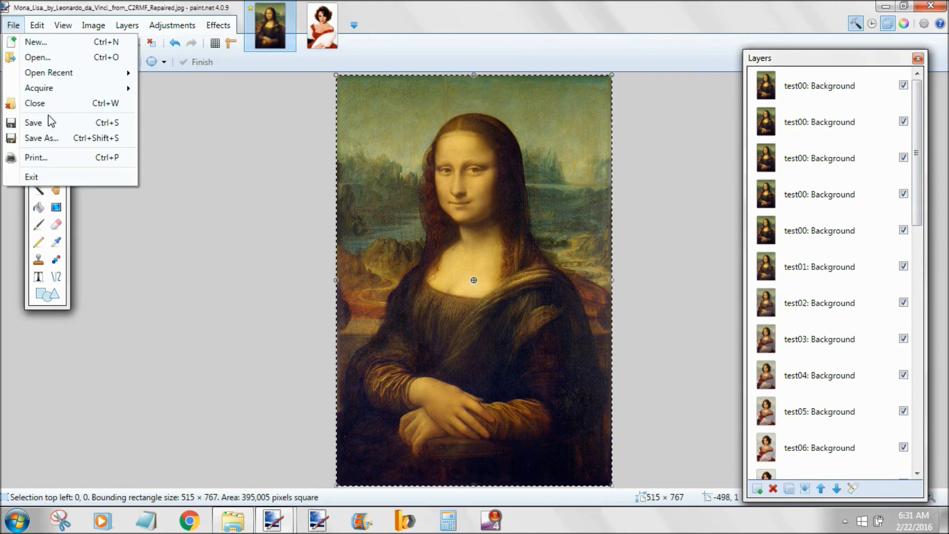
left_click(41, 138)
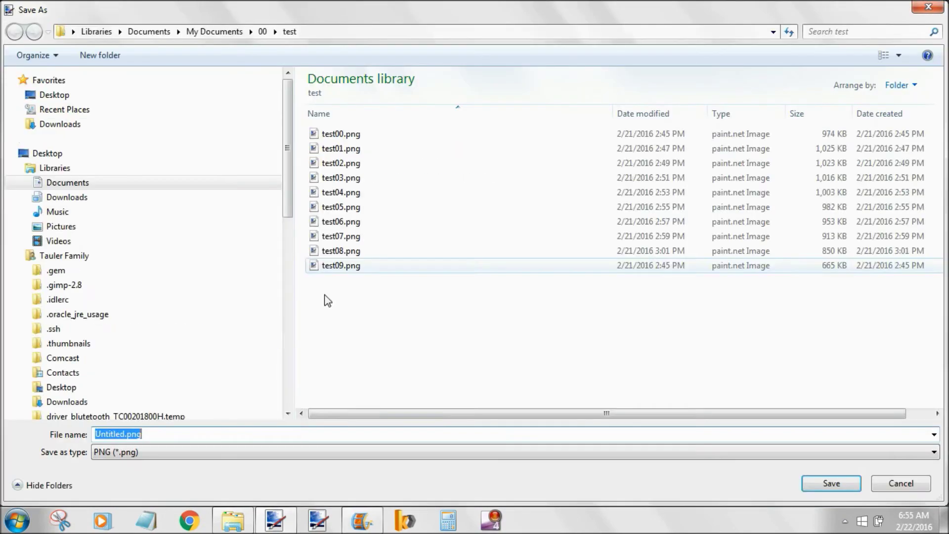
left_click(934, 452)
left_click(134, 401)
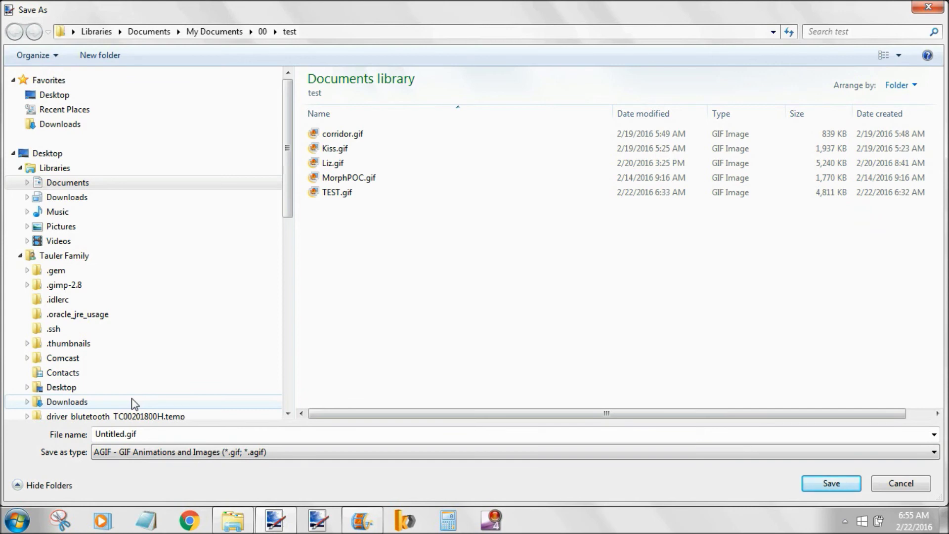
left_click_drag(137, 434, 42, 433)
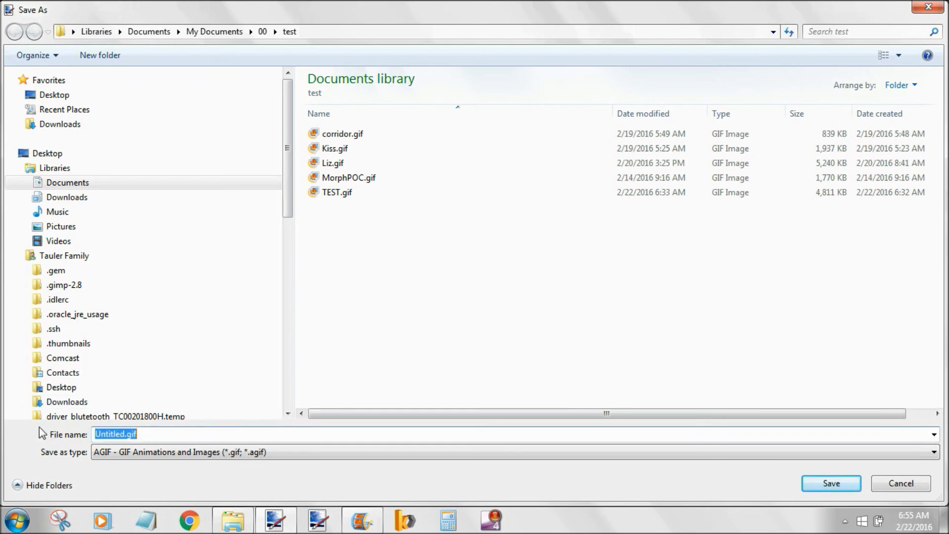
left_click_drag(120, 434, 41, 420)
type("T")
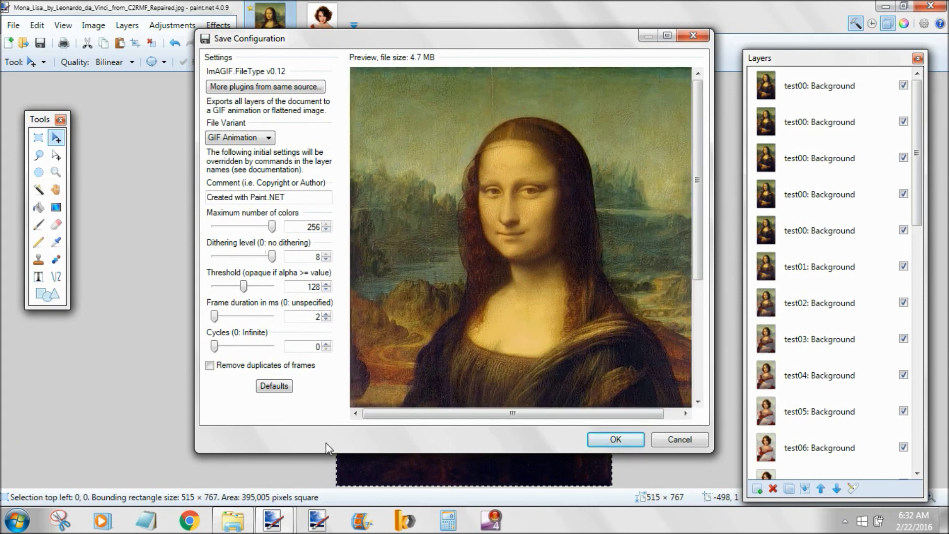
left_click(626, 444)
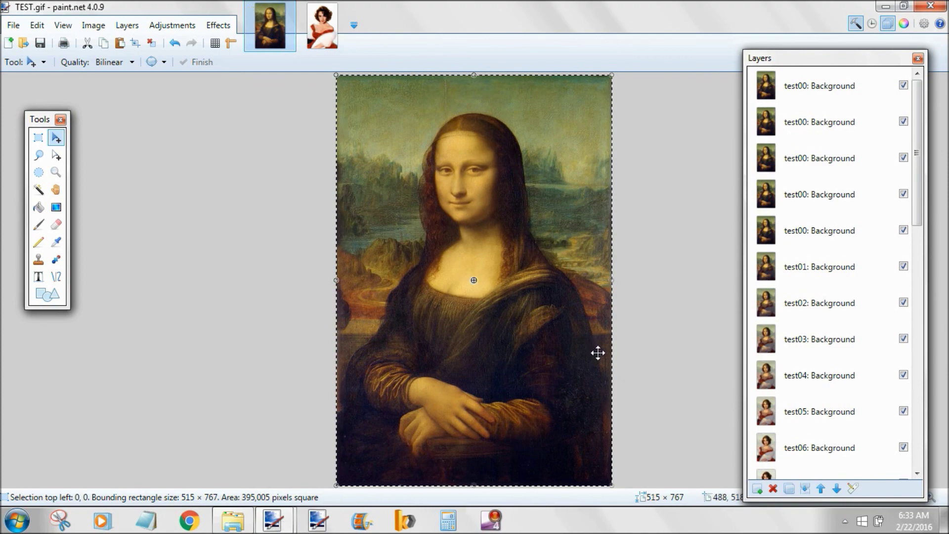
Step: Switch to the test folder and open TEST.gif in Google Chrome to view the animation
left_click(235, 520)
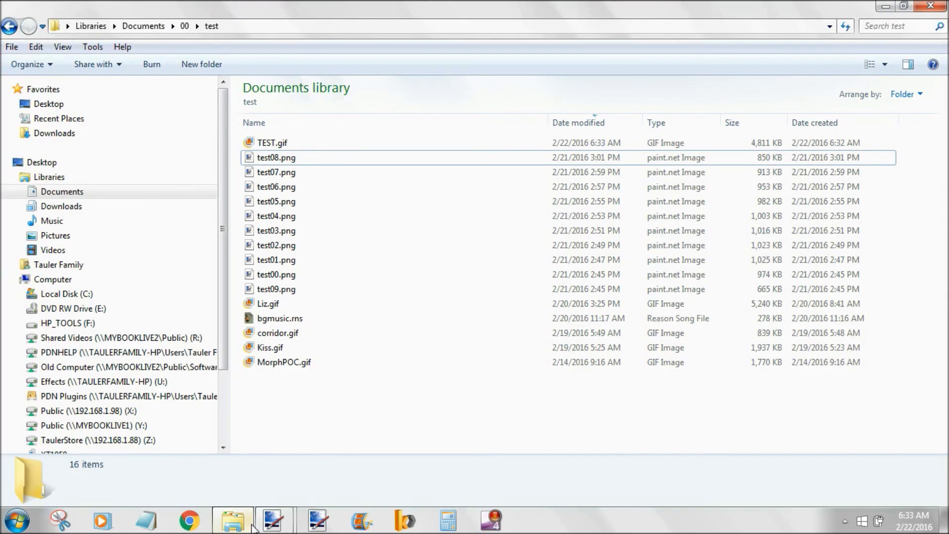
mouse_move(322, 158)
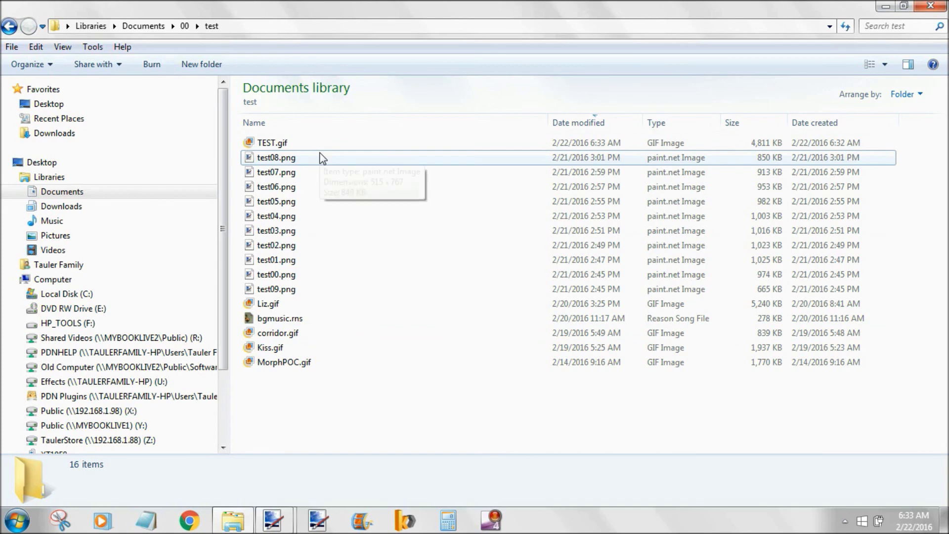
left_click(261, 143)
right_click(283, 142)
mouse_move(333, 313)
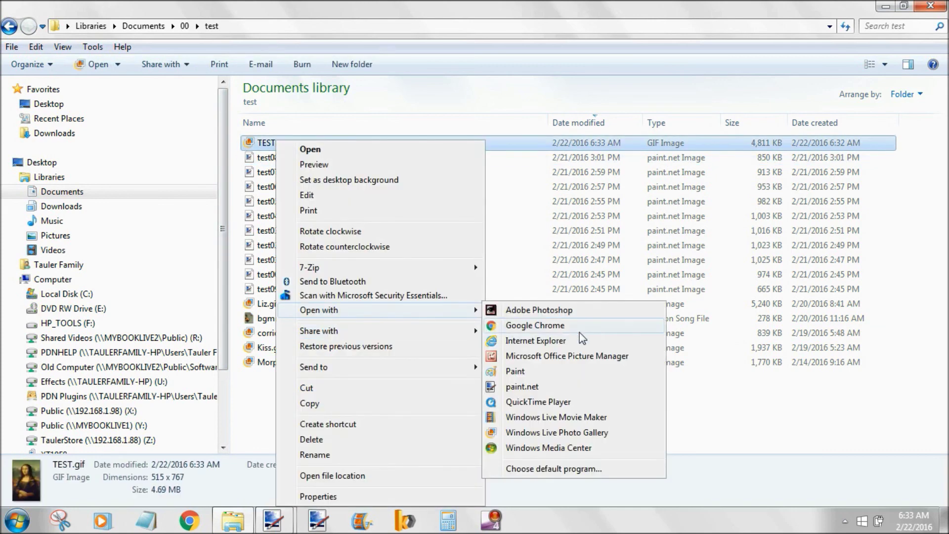
left_click(564, 327)
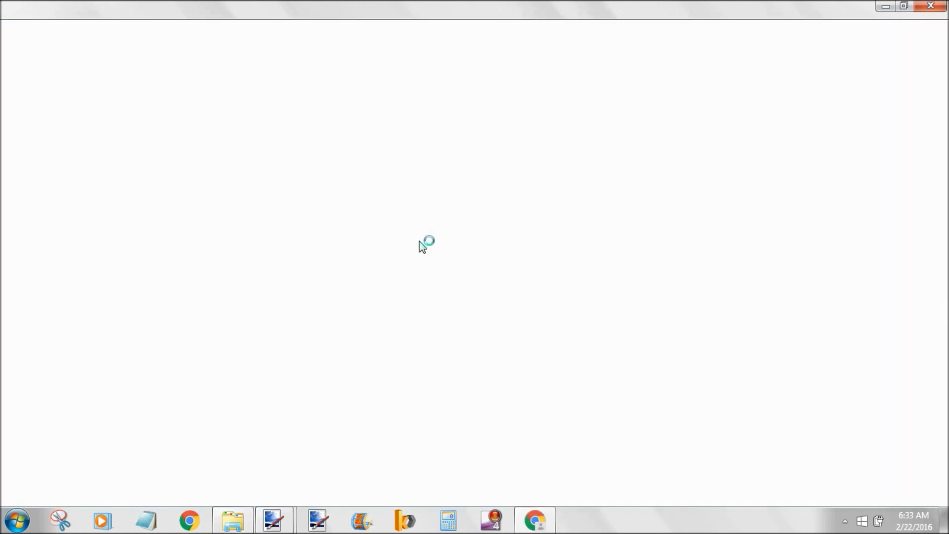